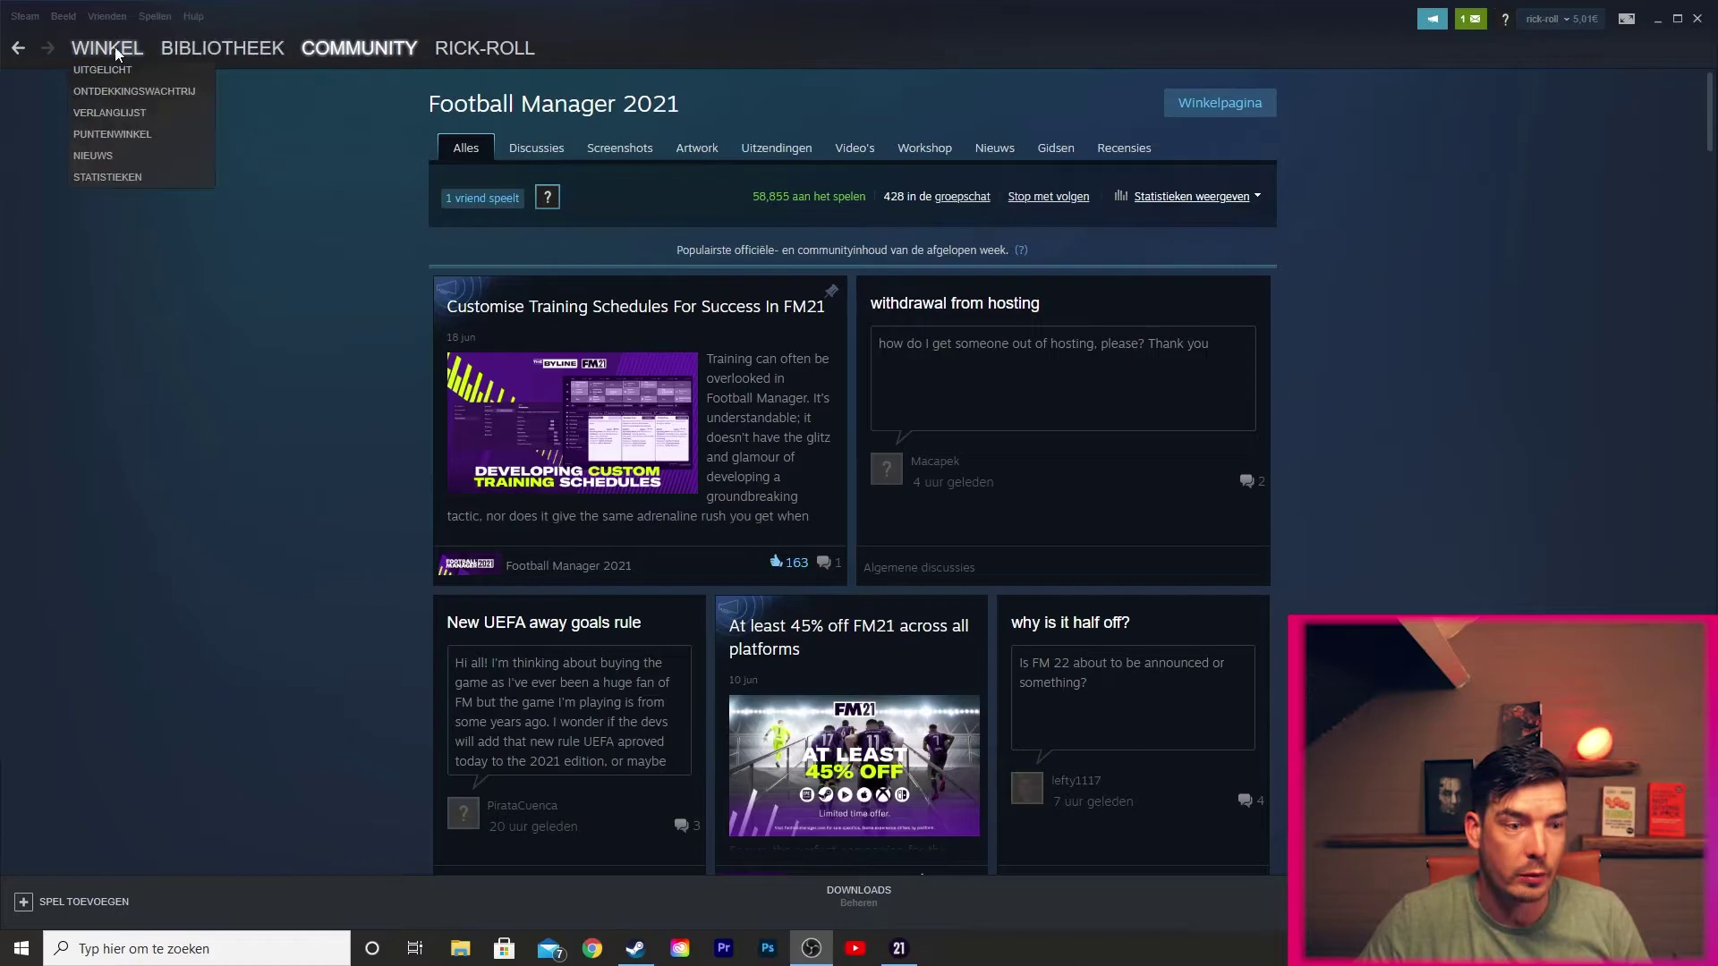
Step: Open the Football Manager 2021 Workshop through the game's community hub
{"action": "left_click", "coordinate": [211, 43]}
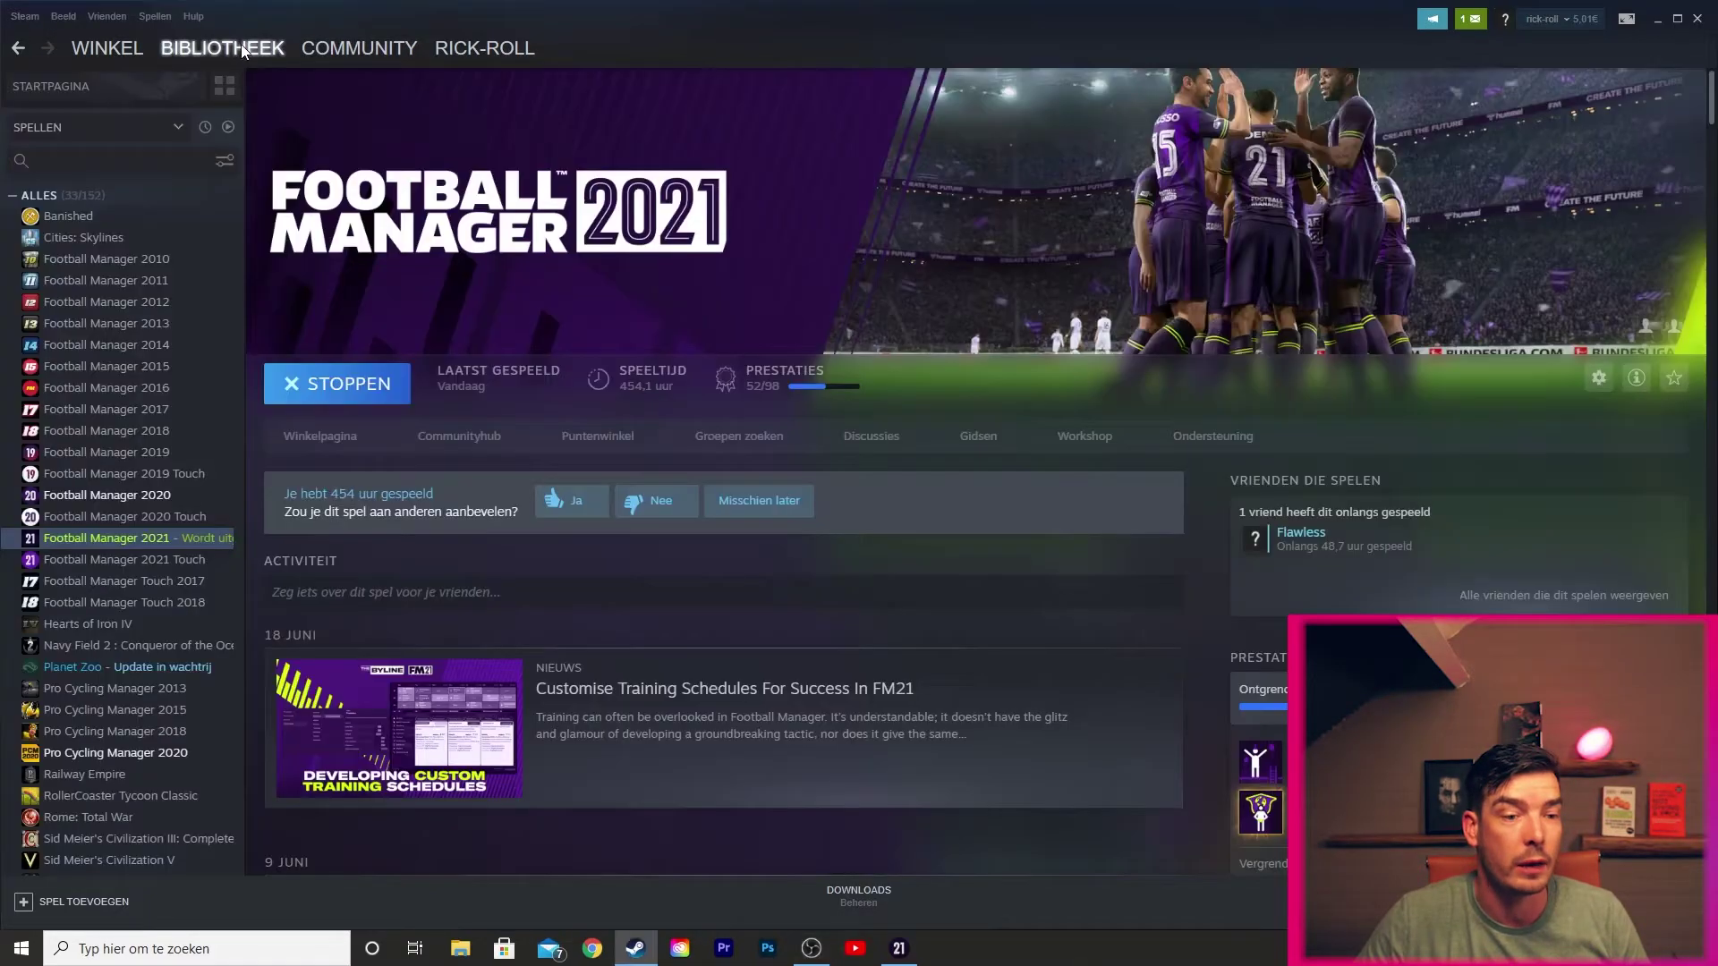
{"action": "mouse_move", "coordinate": [301, 35]}
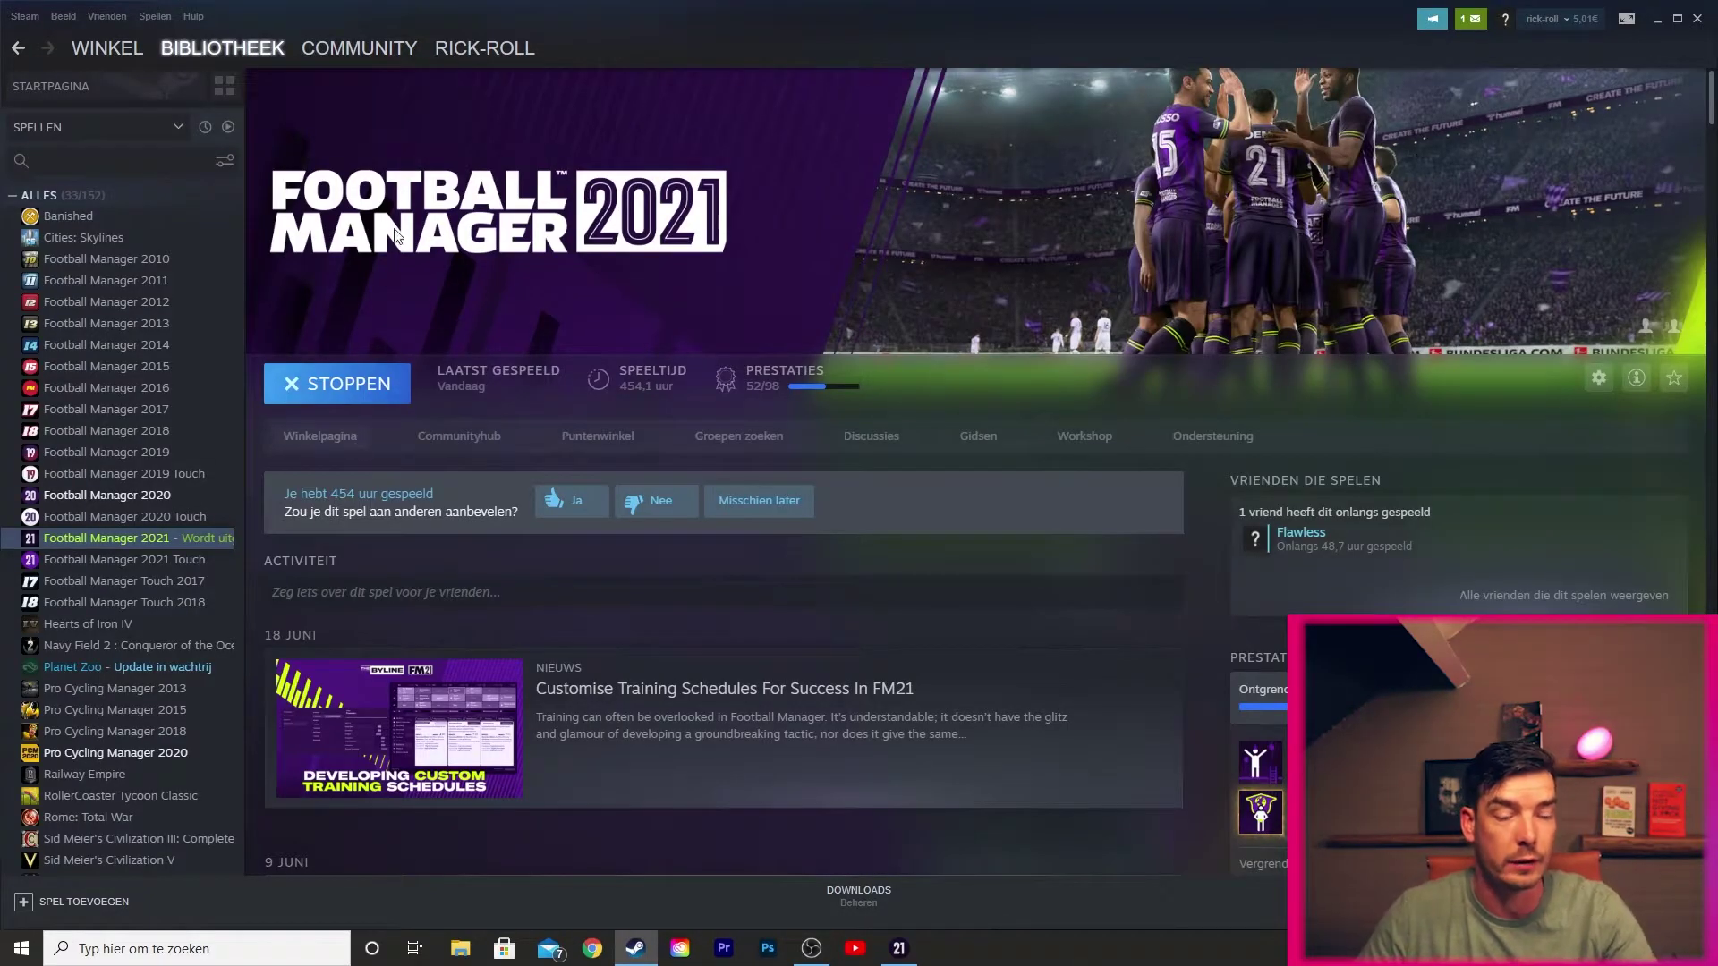
{"action": "left_click", "coordinate": [379, 48]}
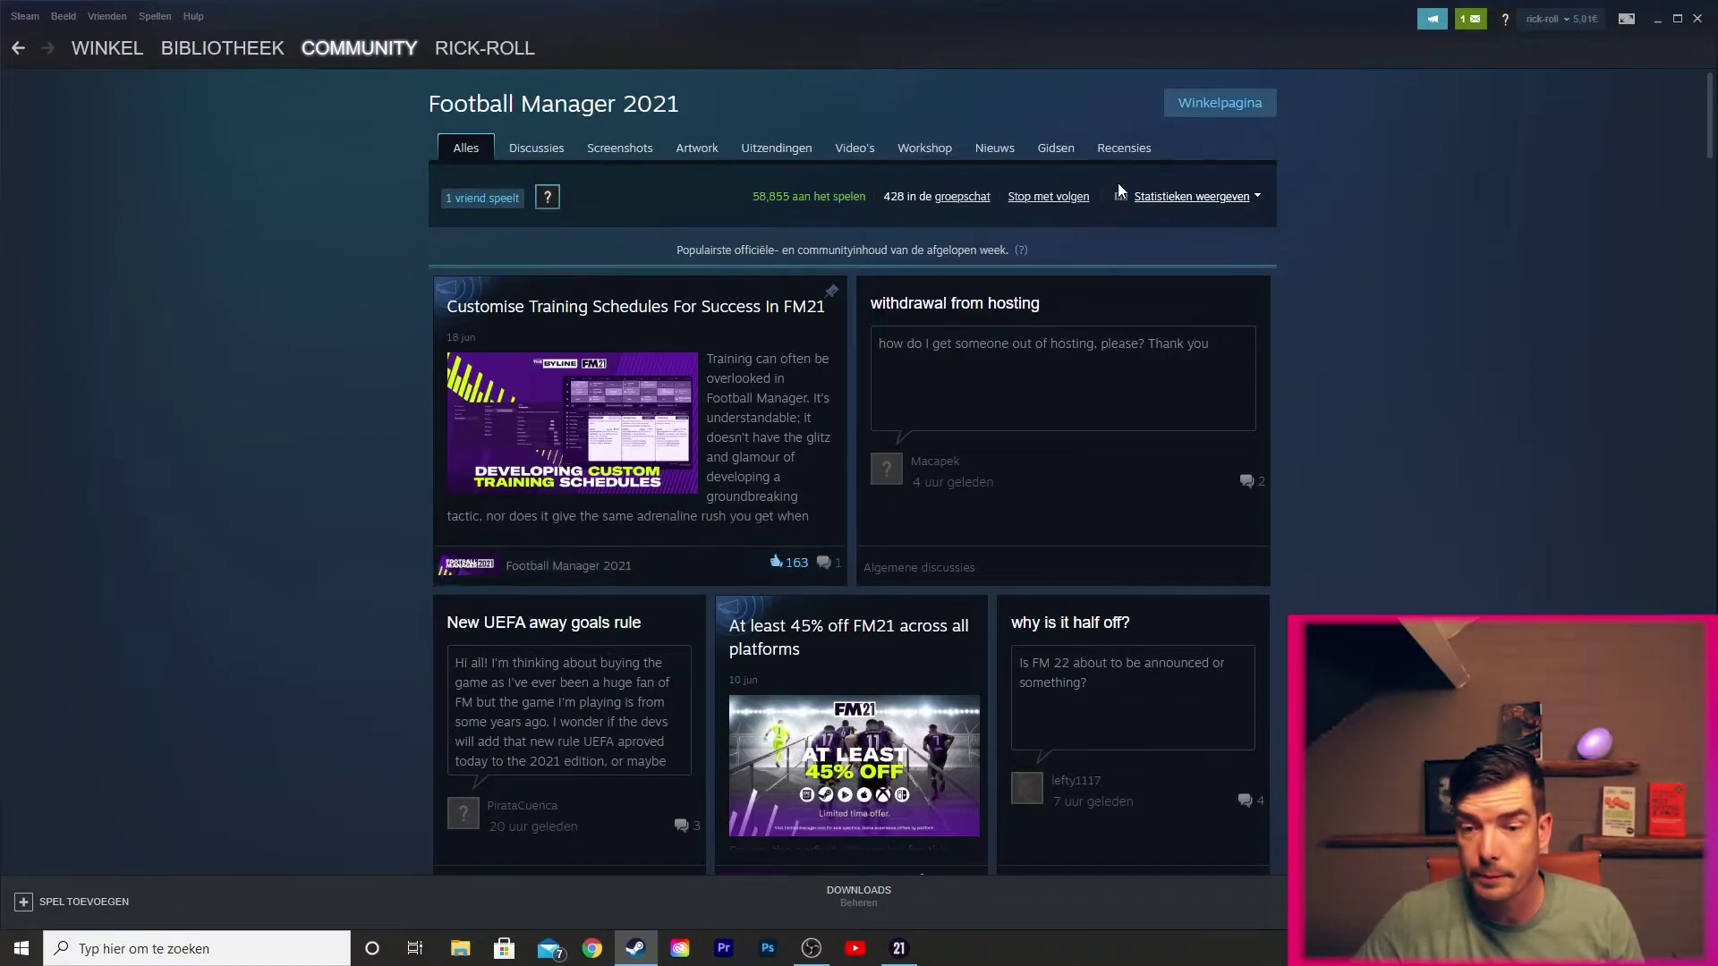
{"action": "left_click", "coordinate": [937, 158]}
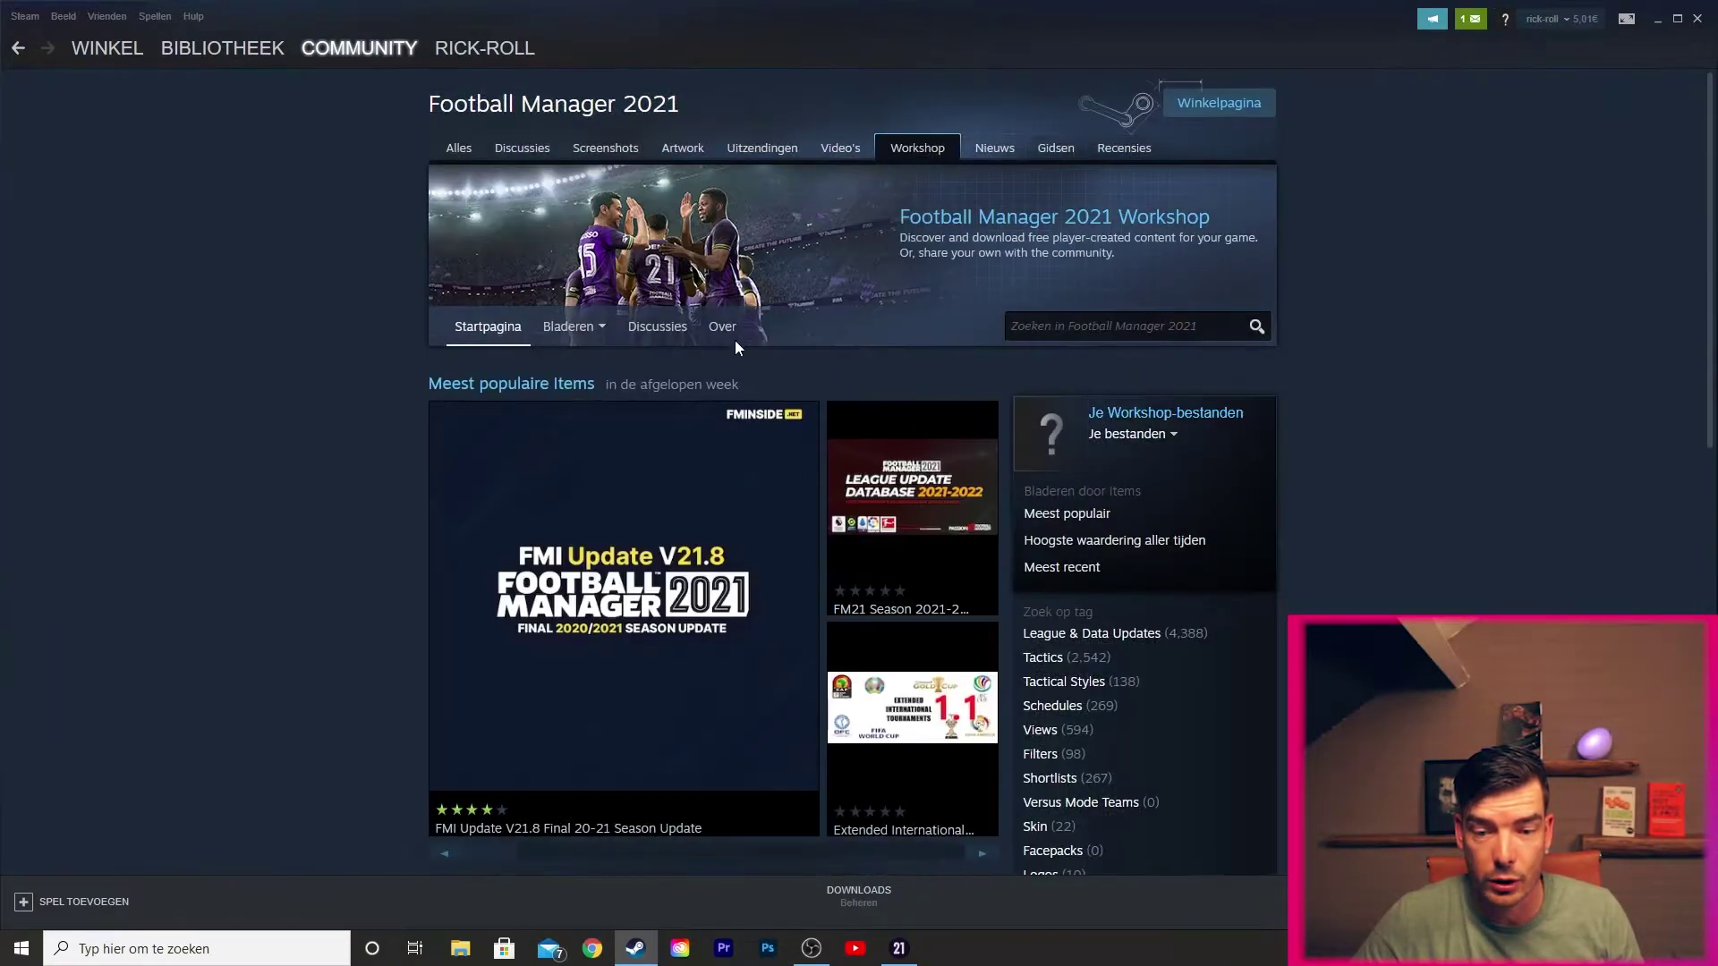
Step: Search the Workshop for 'netherlands' and scroll to the Netherlands - Lower Leagues item
{"action": "mouse_move", "coordinate": [914, 496]}
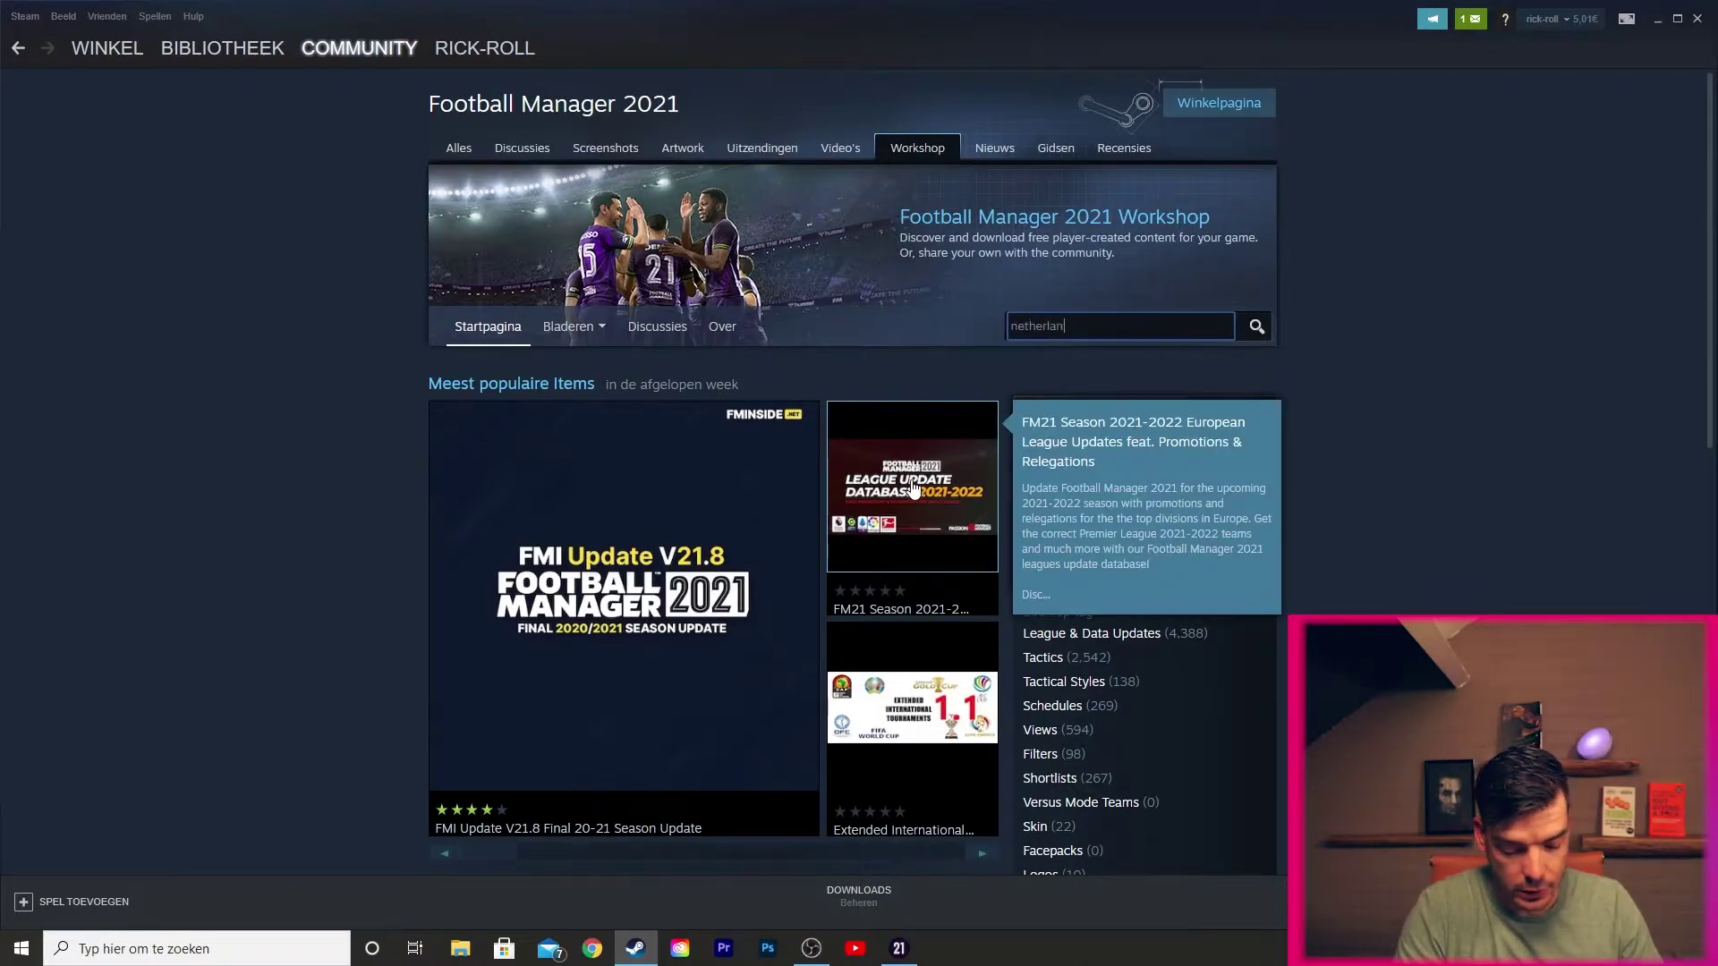
{"action": "key", "text": "Return"}
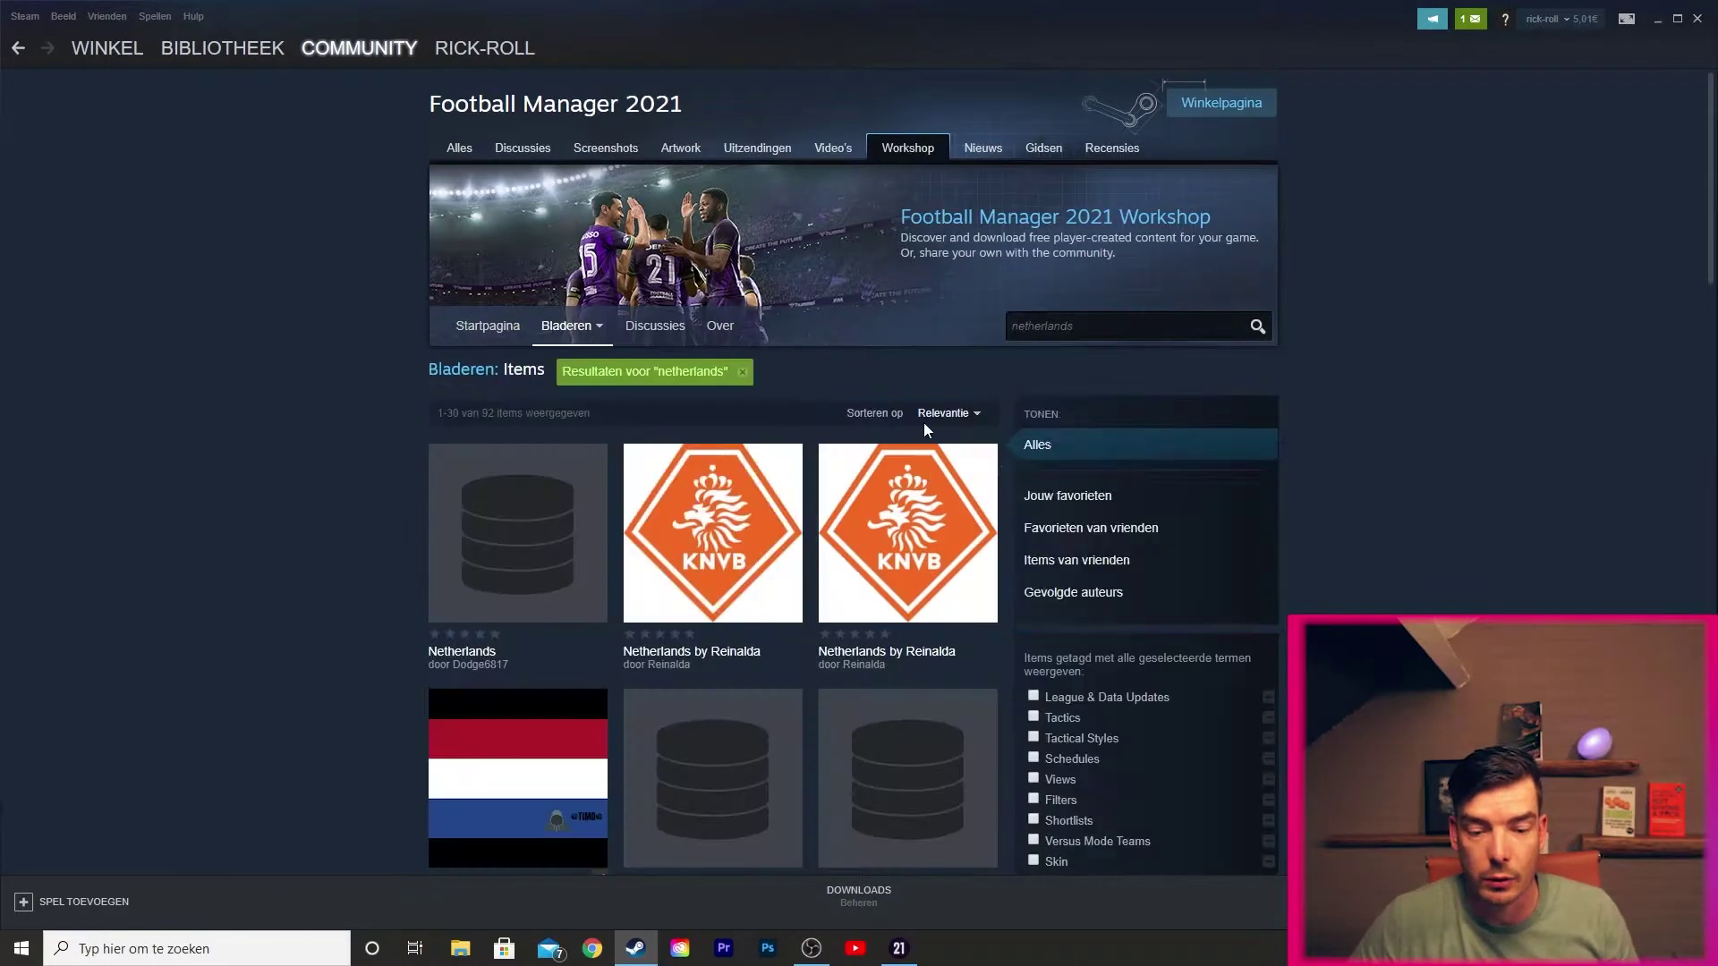
{"action": "scroll", "coordinate": [209, 660], "scroll_direction": "down", "scroll_amount": 3}
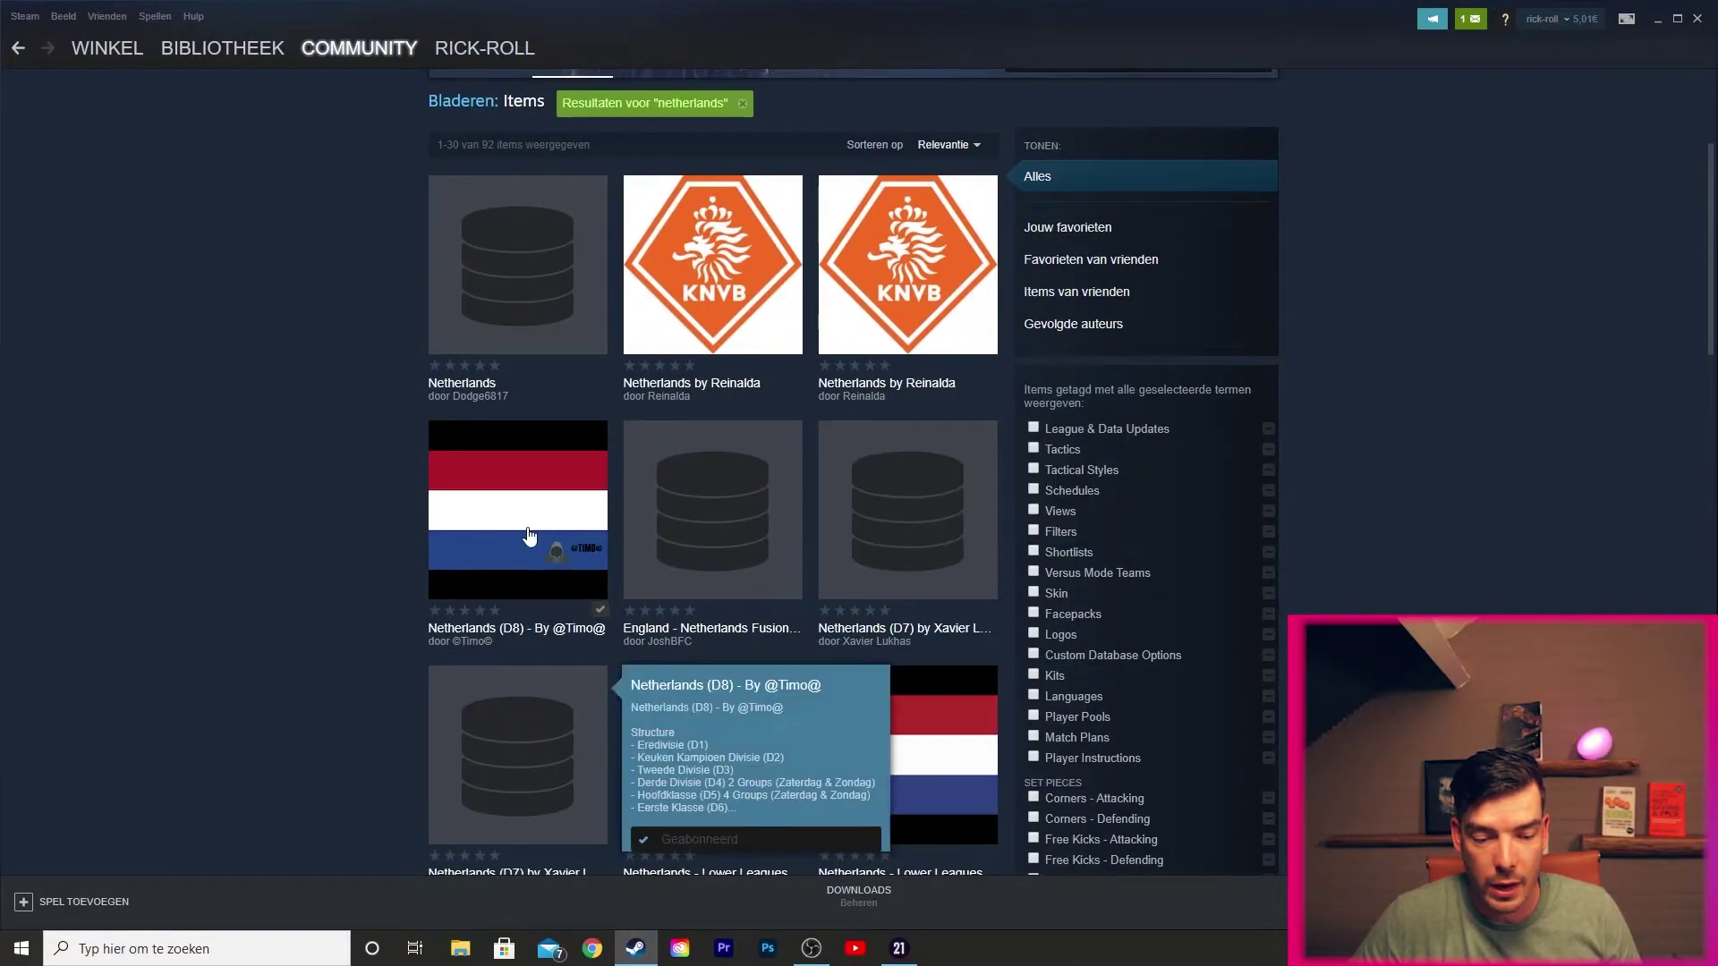
{"action": "scroll", "coordinate": [850, 671], "scroll_direction": "down", "scroll_amount": 3}
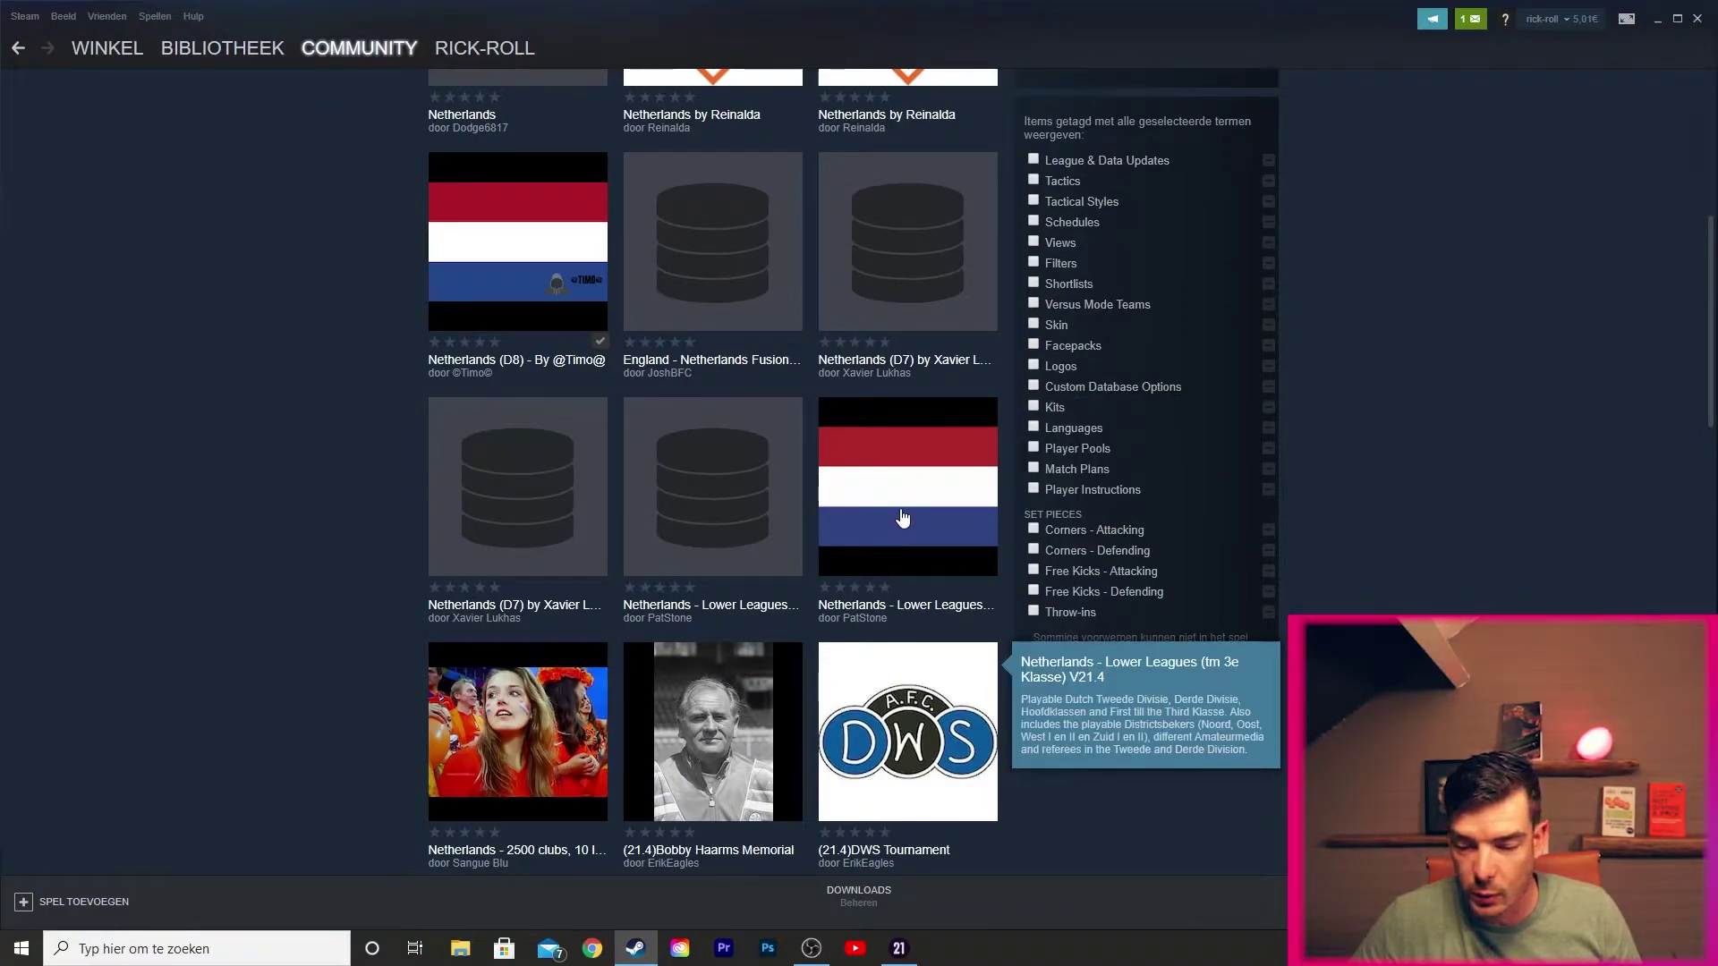
Step: Open the Netherlands - Lower Leagues (tm 3e Klasse) V21.4 item page and review its details
{"action": "left_click", "coordinate": [900, 516]}
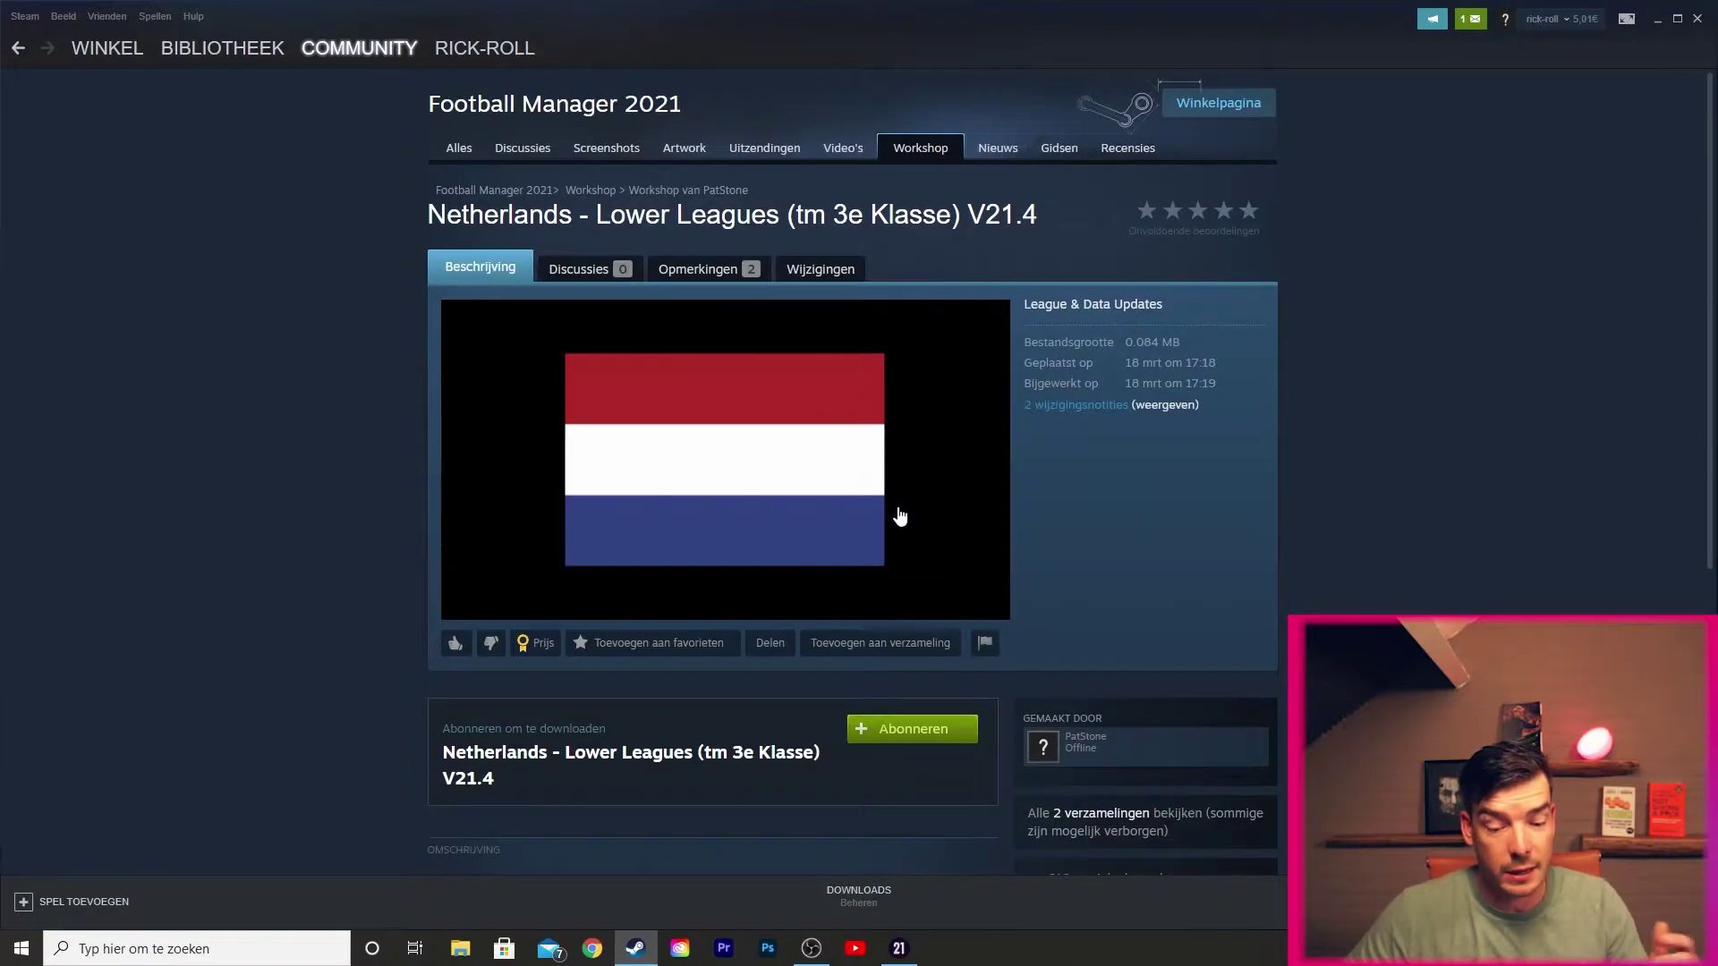
{"action": "scroll", "coordinate": [711, 651], "scroll_direction": "down", "scroll_amount": 4}
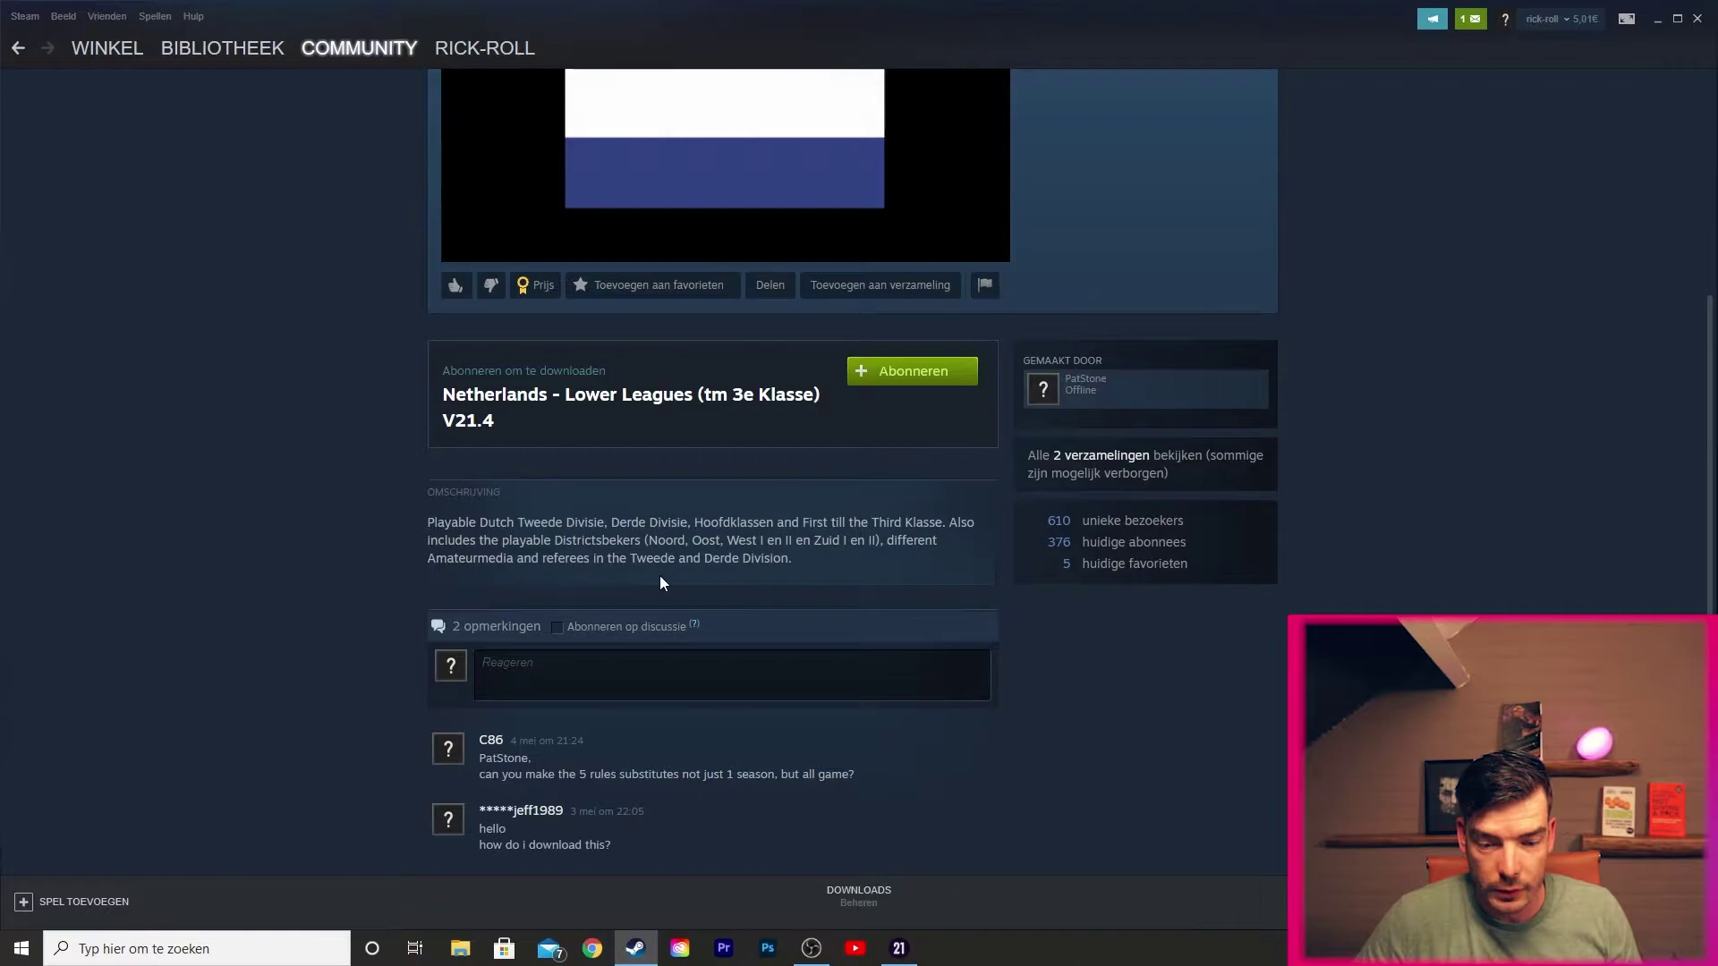
{"action": "scroll", "coordinate": [572, 680], "scroll_direction": "down", "scroll_amount": 2}
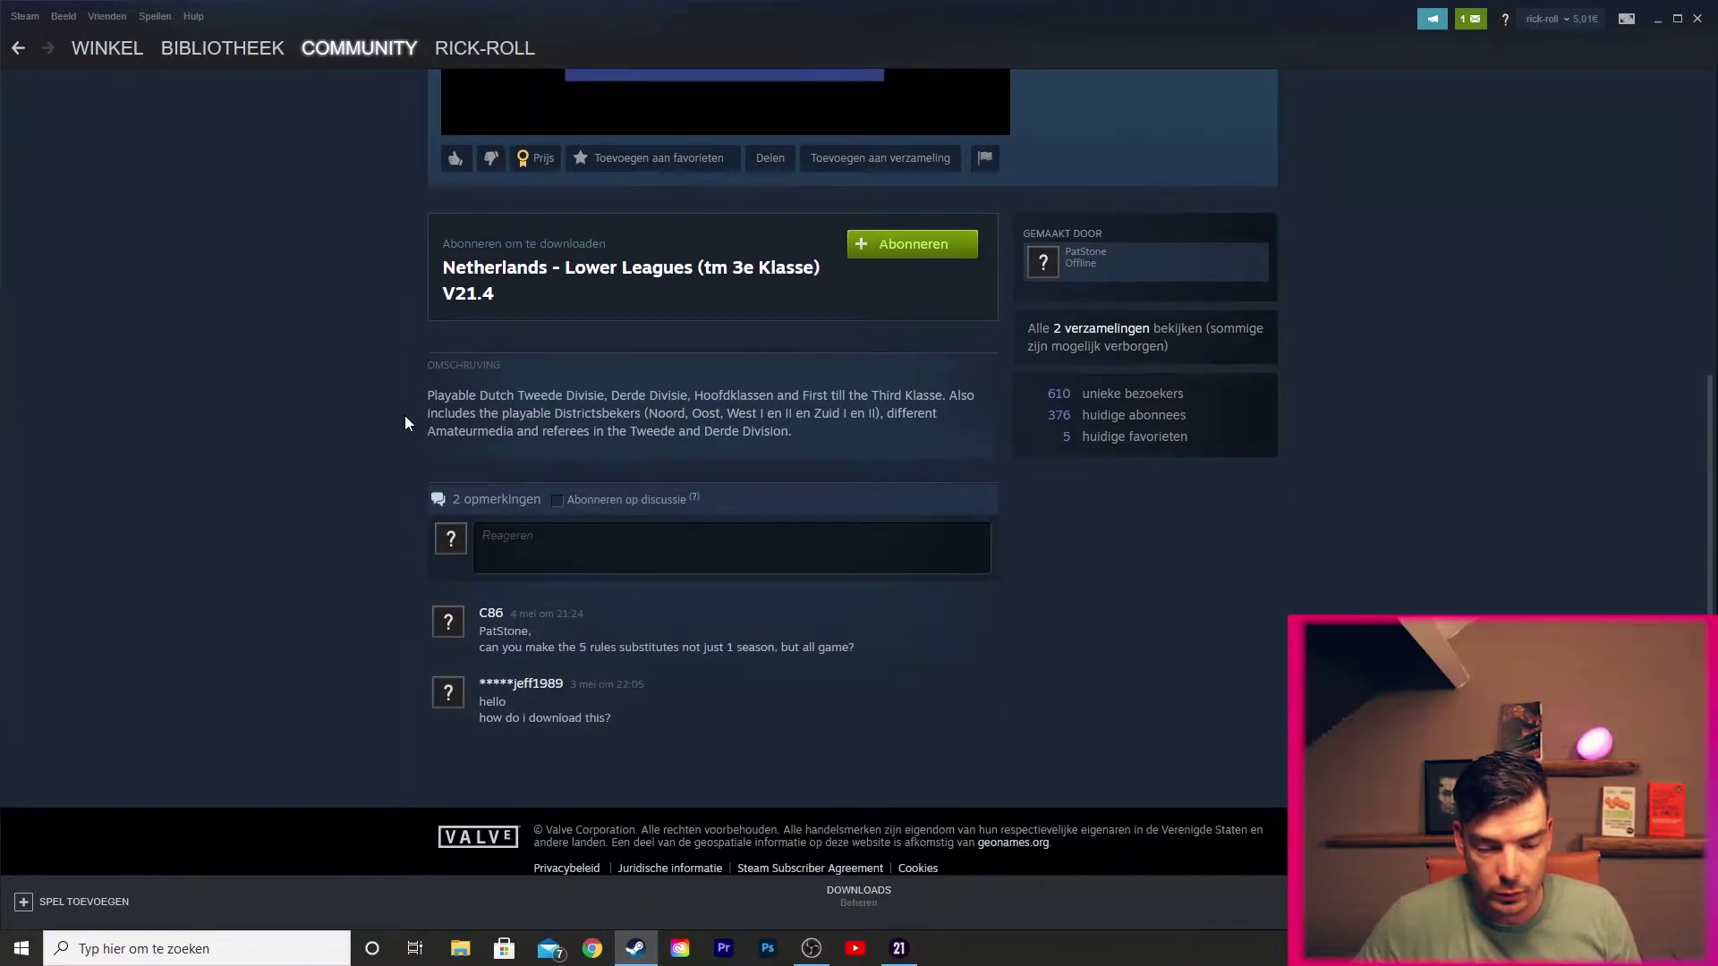
{"action": "scroll", "coordinate": [447, 456], "scroll_direction": "up", "scroll_amount": 5}
{"action": "scroll", "coordinate": [647, 505], "scroll_direction": "up", "scroll_amount": 1}
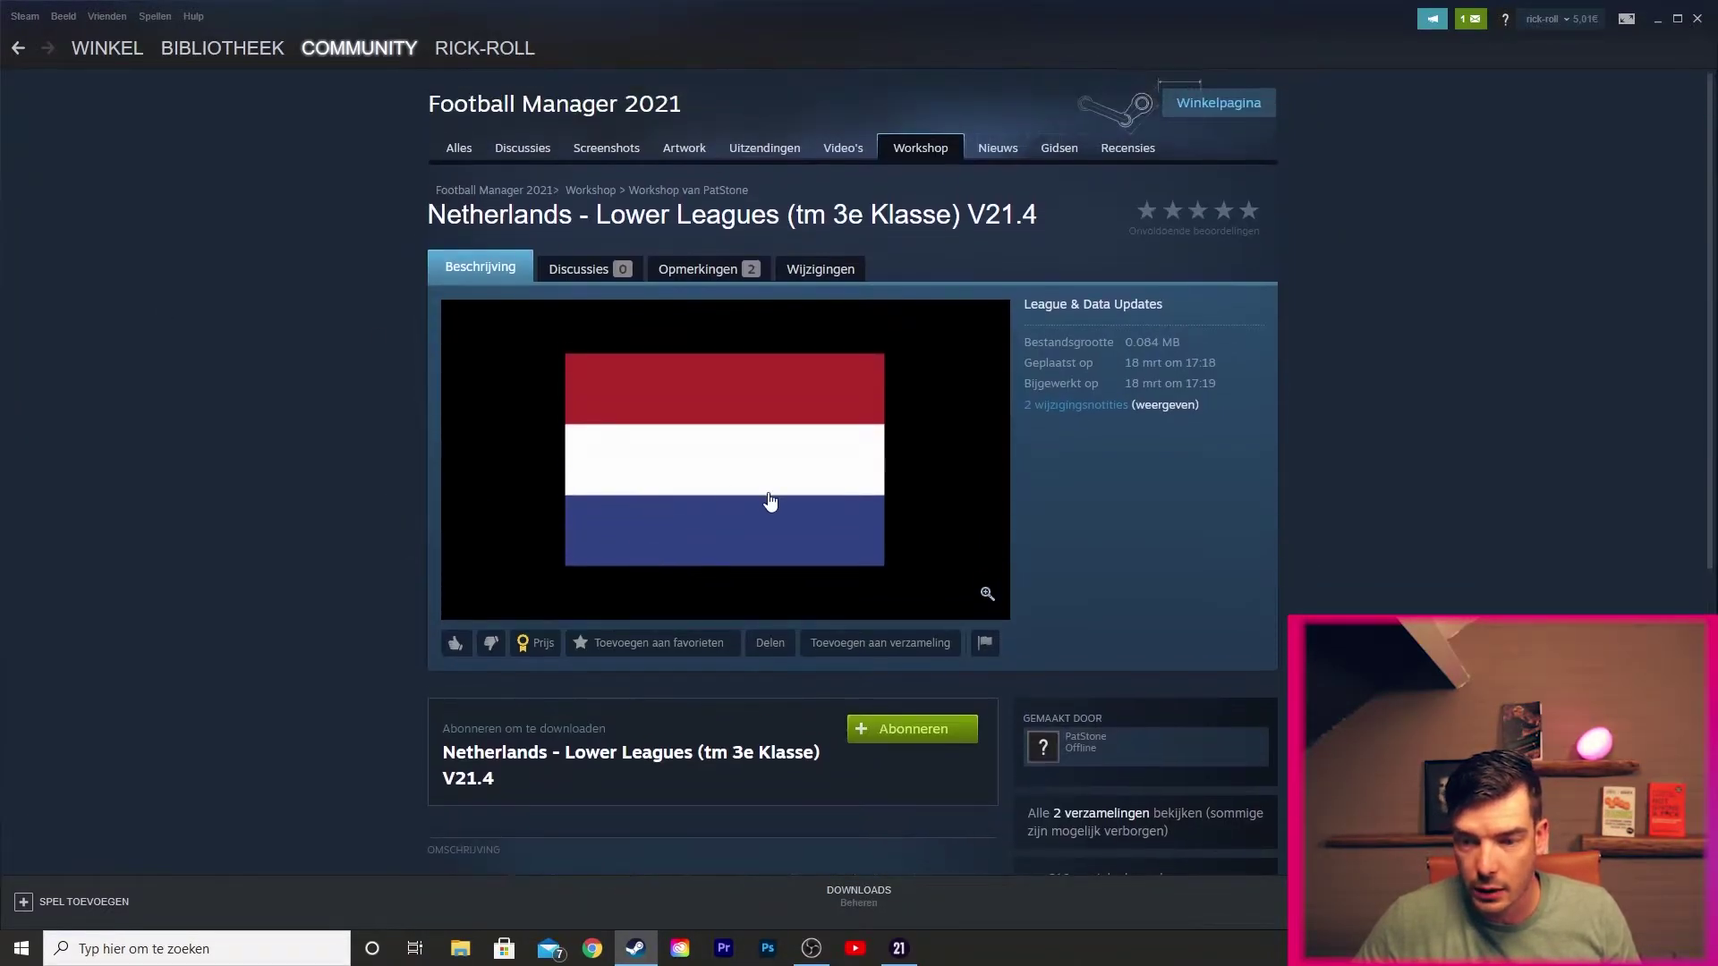
Step: Subscribe to the database and return to the Football Manager 2021 library page
{"action": "left_click", "coordinate": [894, 729]}
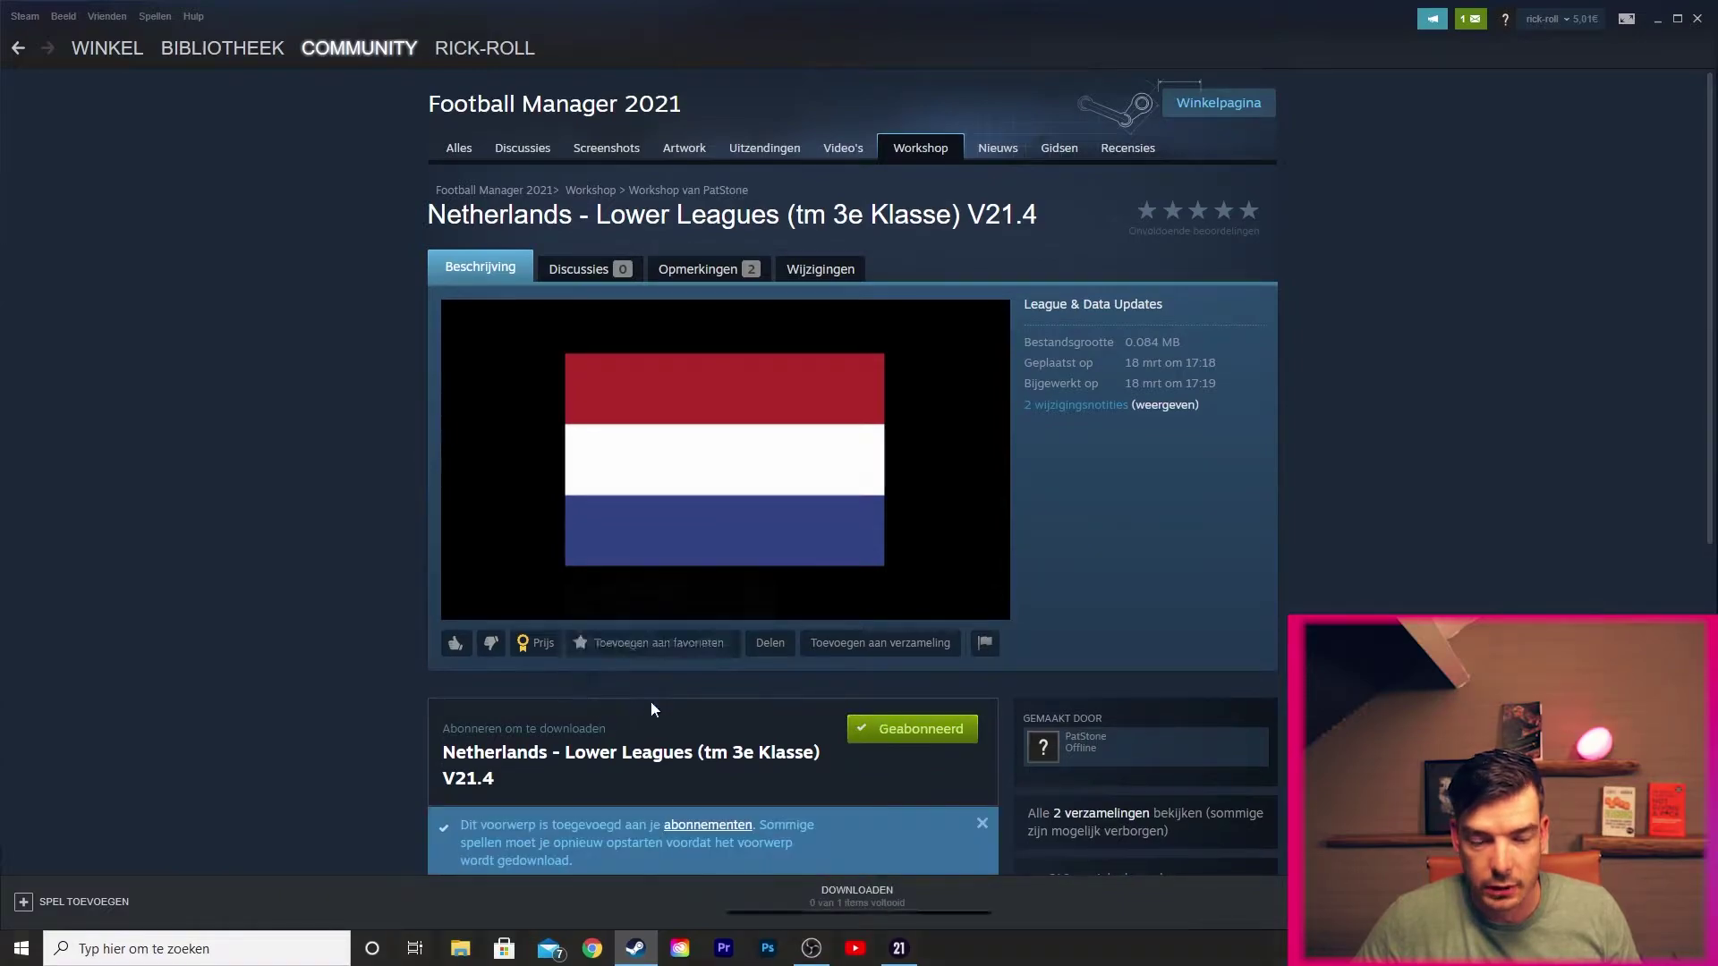
{"action": "scroll", "coordinate": [680, 702], "scroll_direction": "down", "scroll_amount": 2}
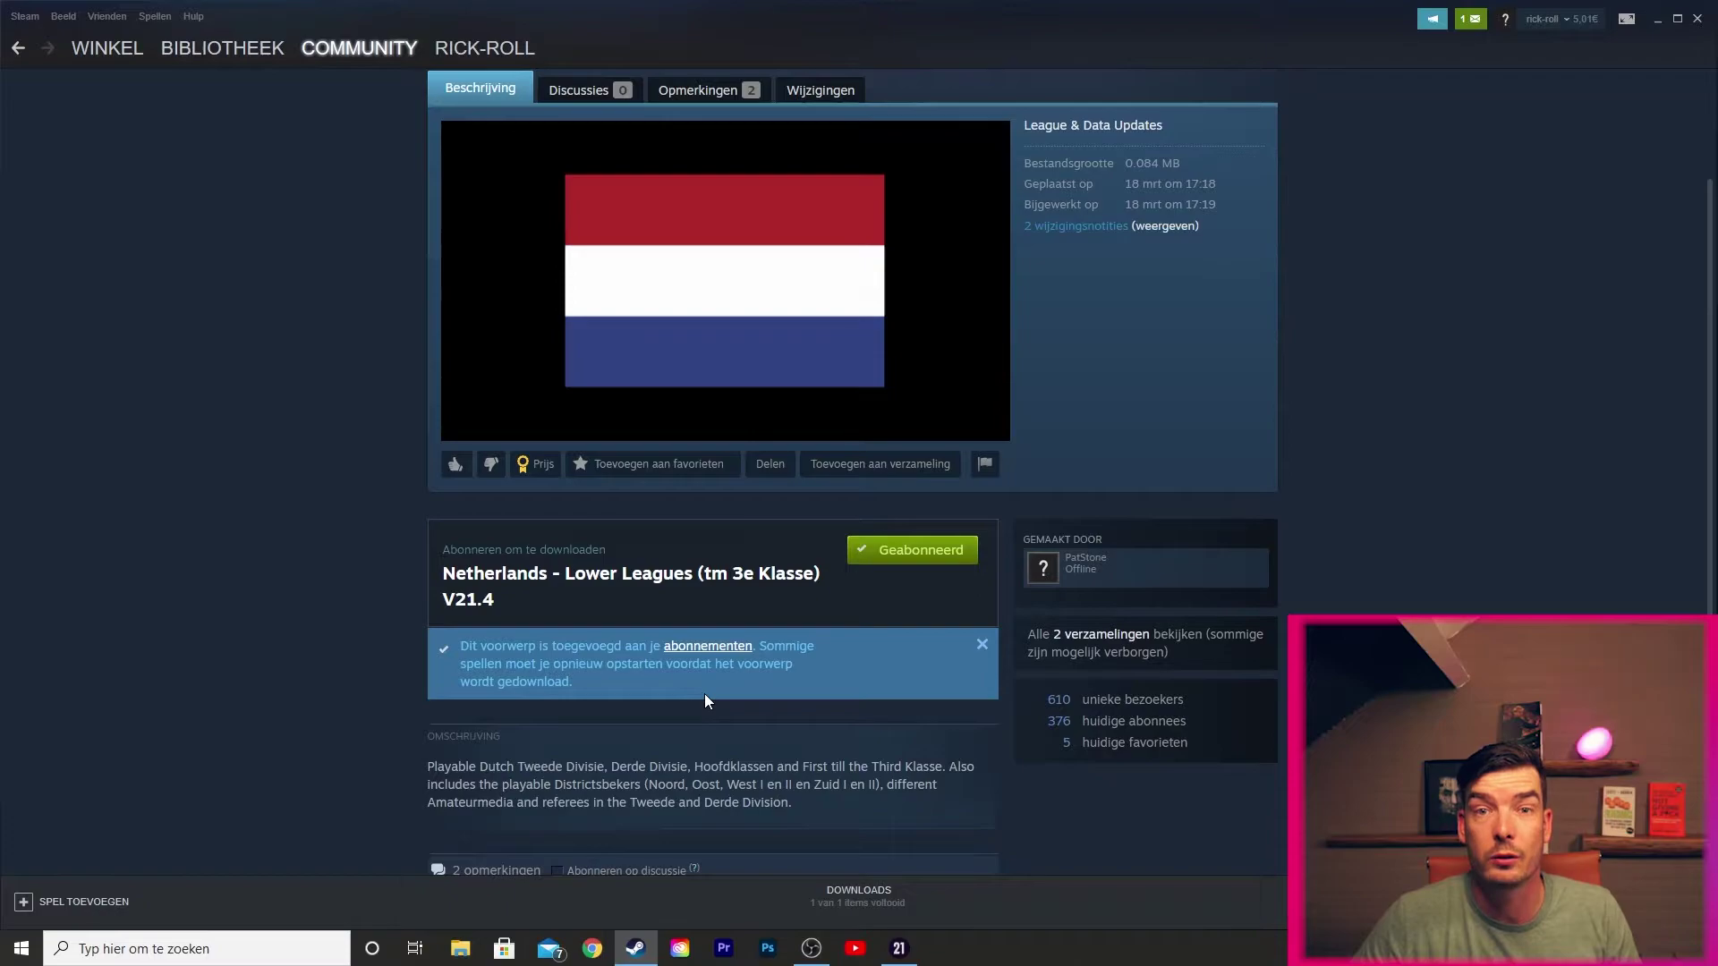
{"action": "left_click", "coordinate": [222, 48]}
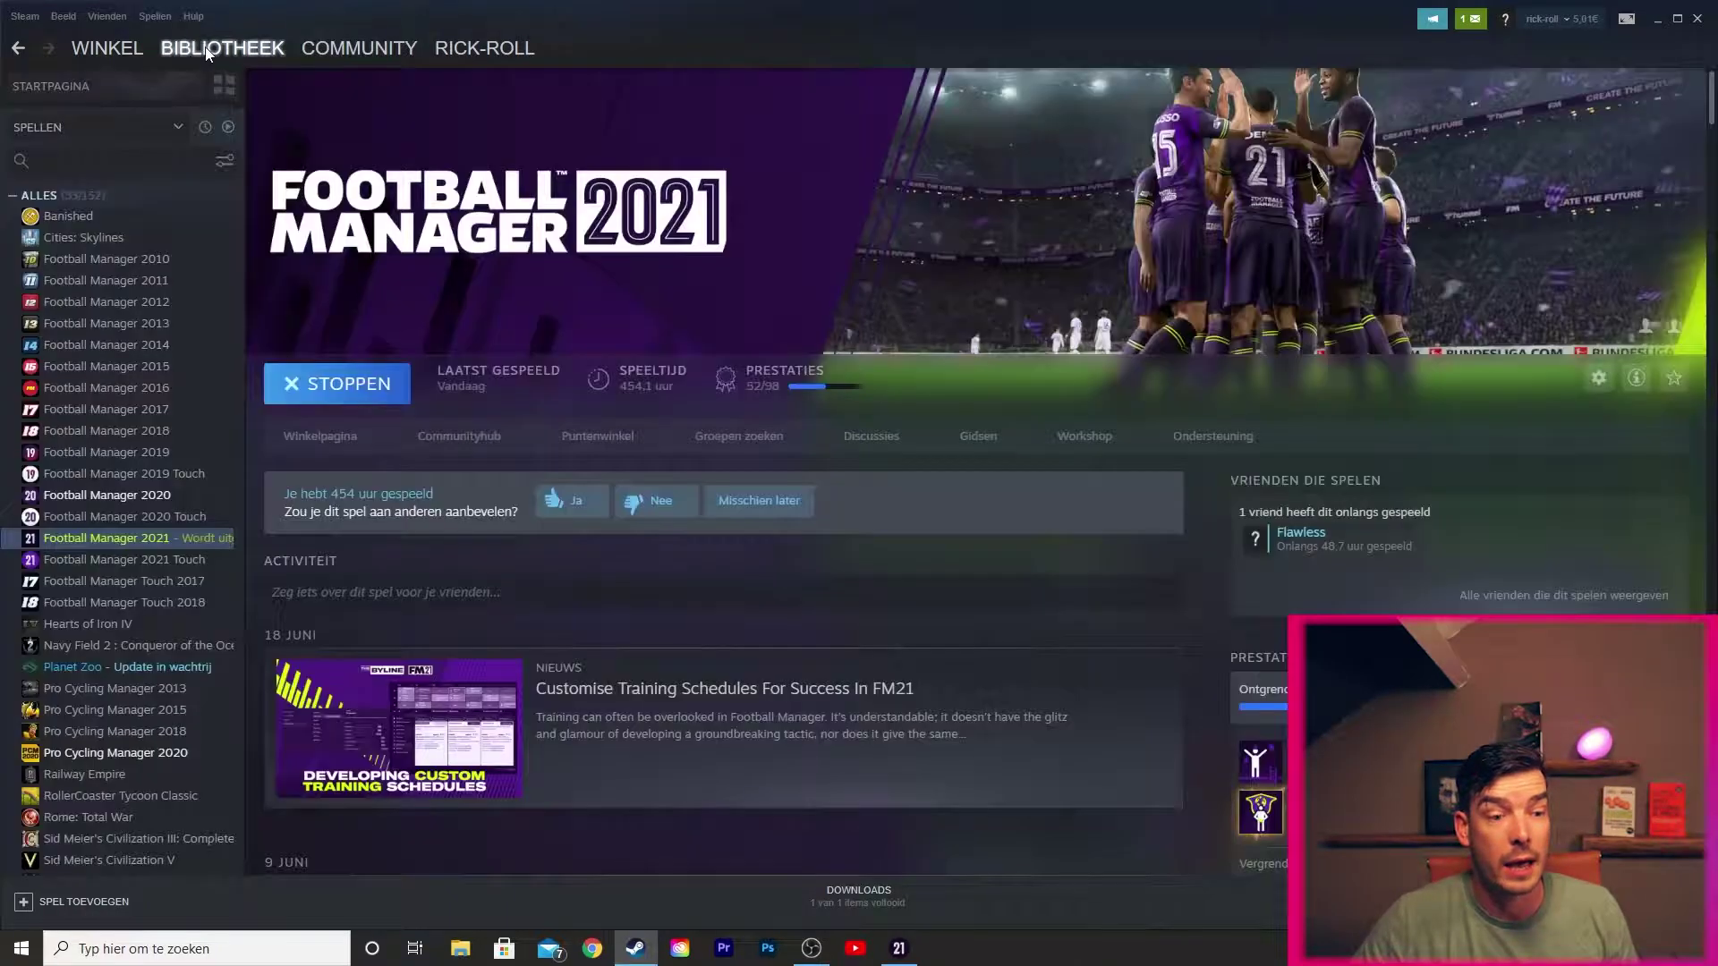
Step: Launch FM21, start a Career game, and confirm the 21.4.0 Update database with the Netherlands file
{"action": "left_click", "coordinate": [898, 948]}
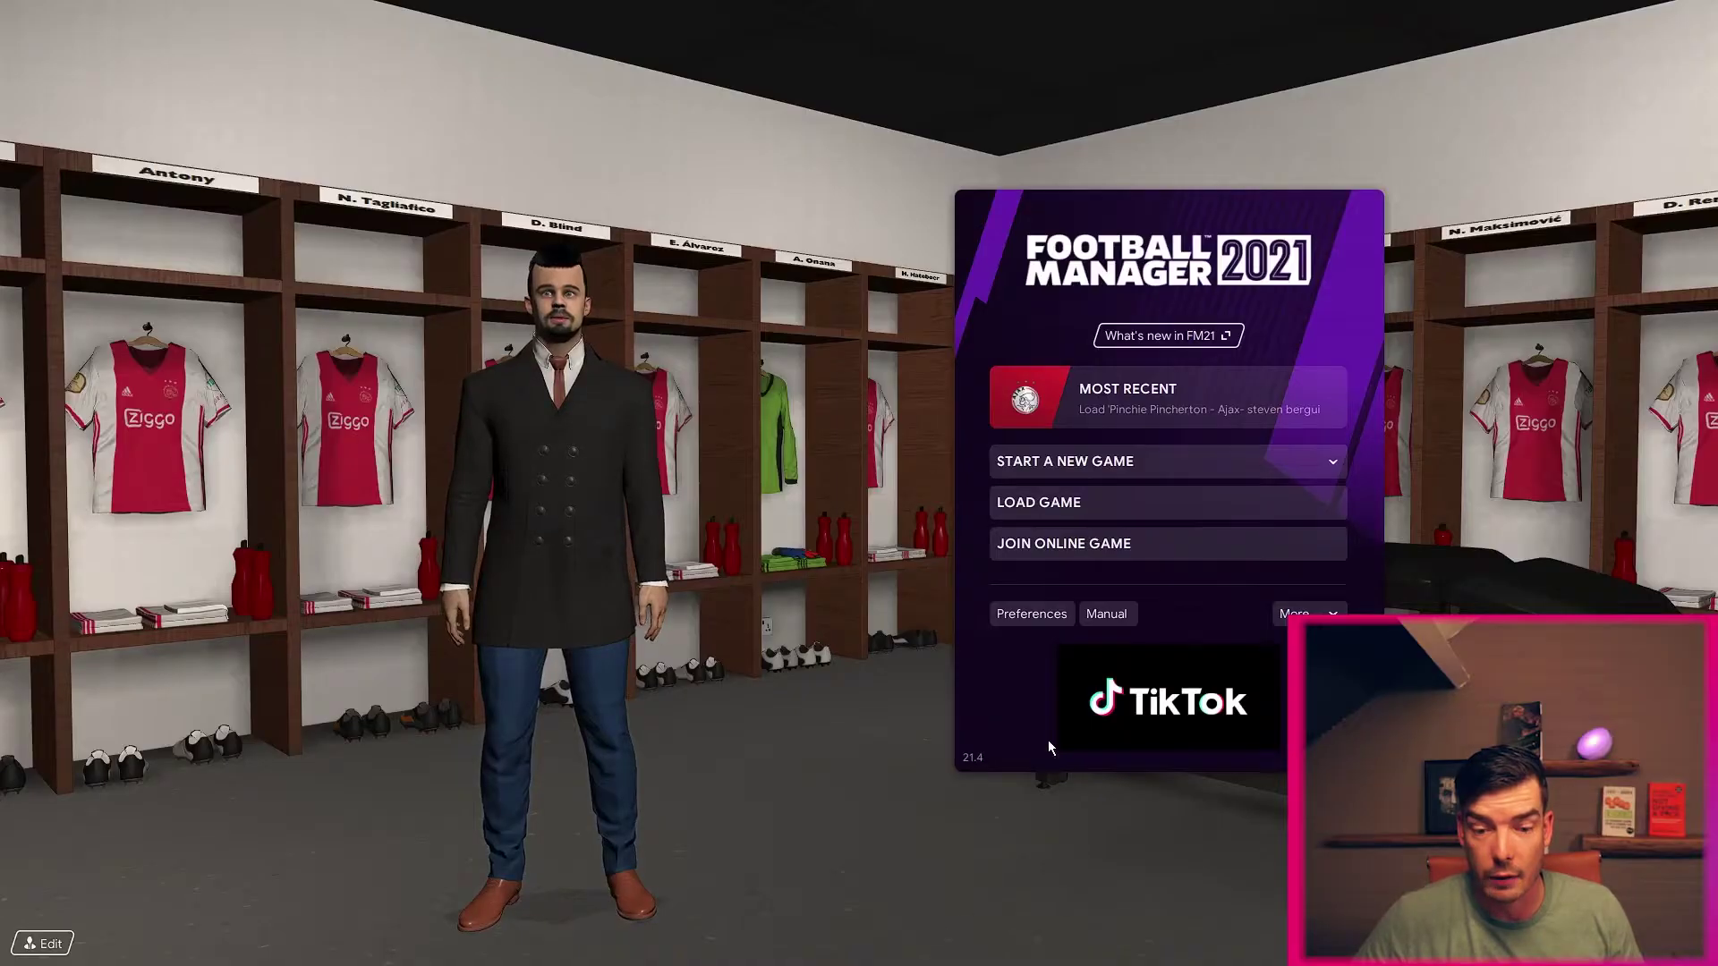
{"action": "left_click", "coordinate": [1112, 471]}
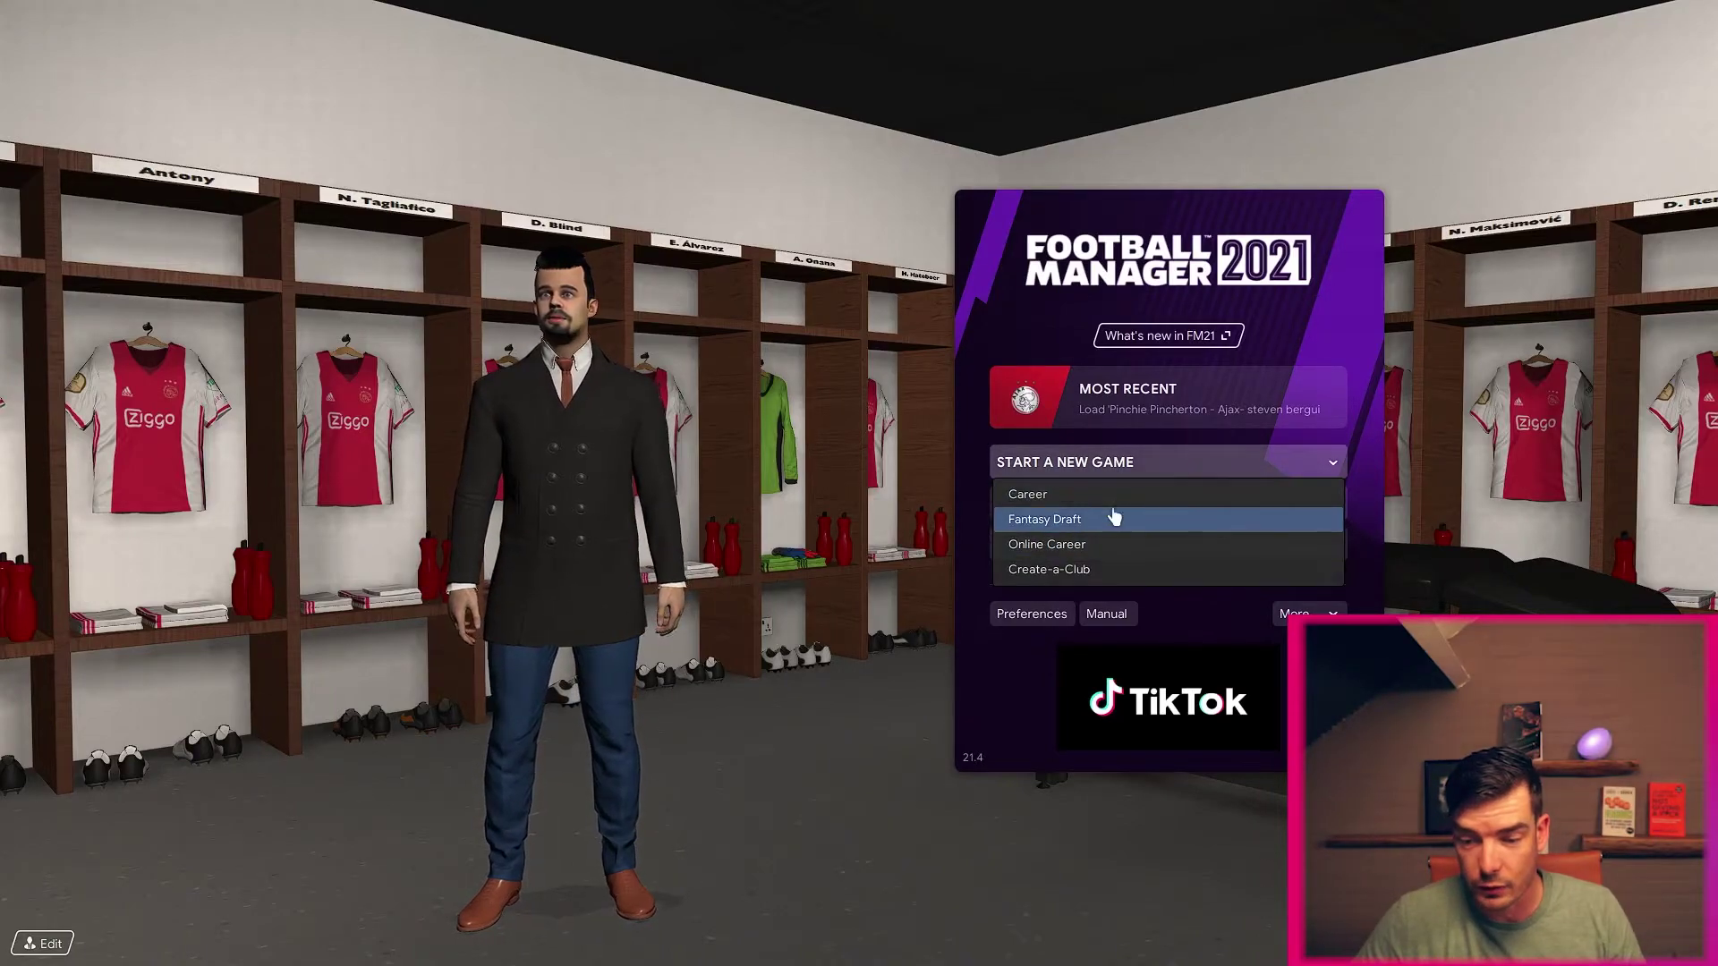
{"action": "left_click", "coordinate": [1107, 498]}
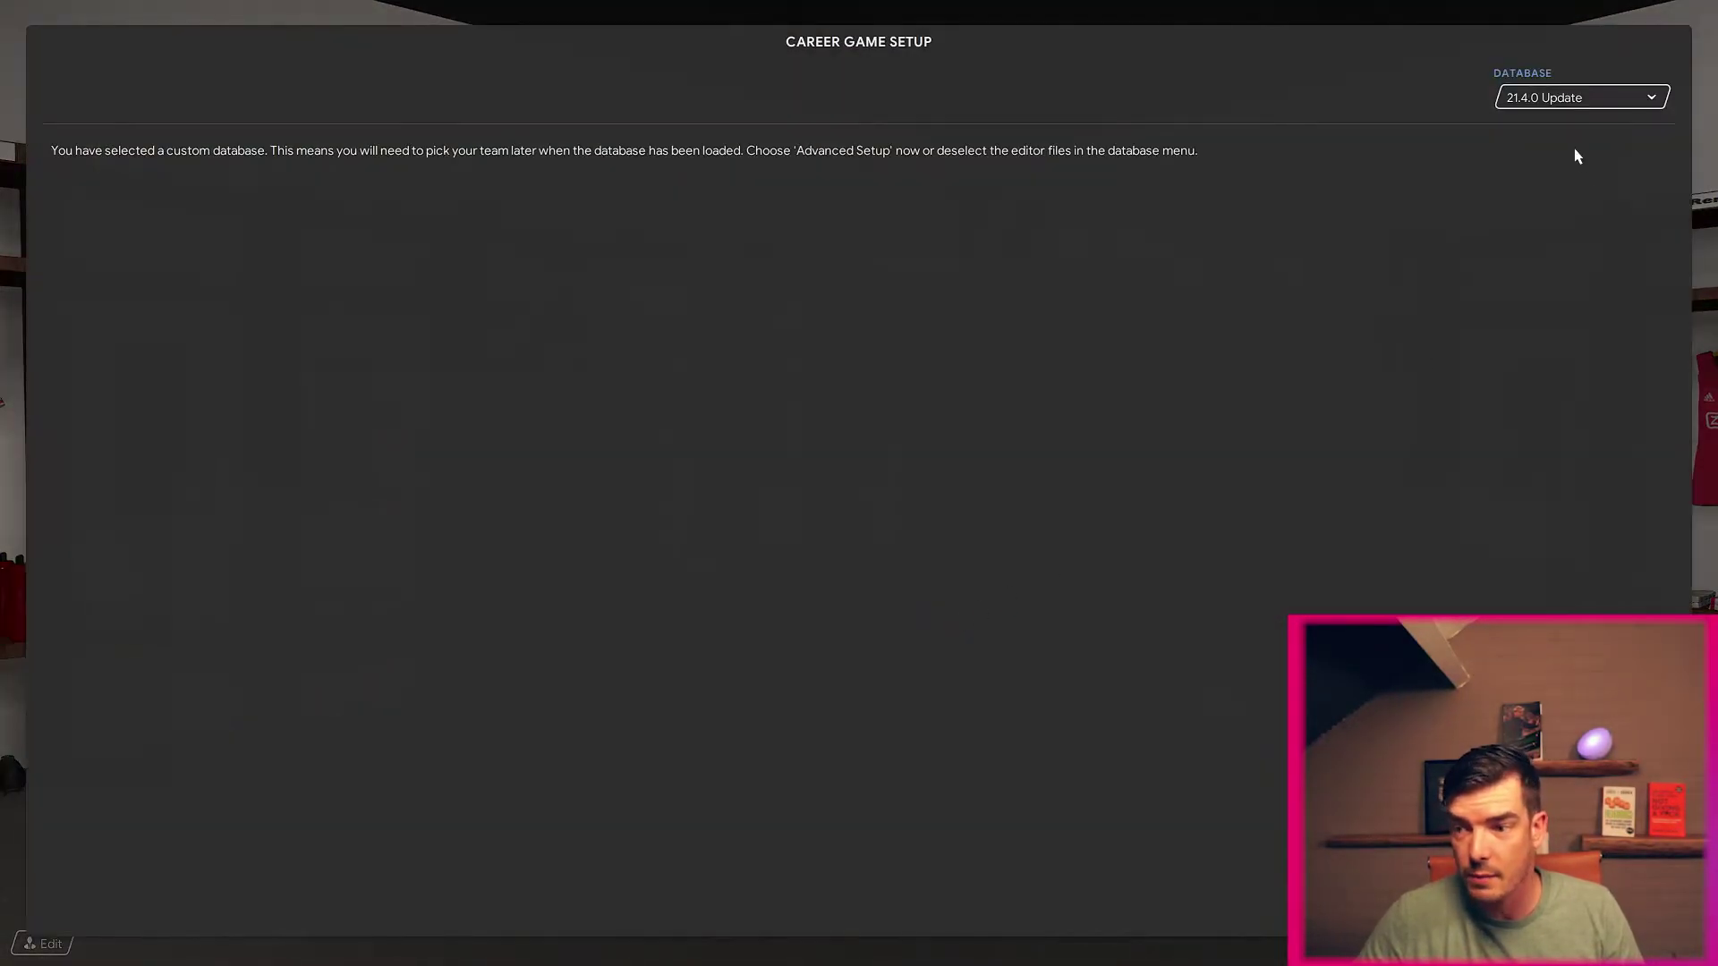
{"action": "left_click", "coordinate": [1591, 101]}
{"action": "mouse_move", "coordinate": [1154, 412]}
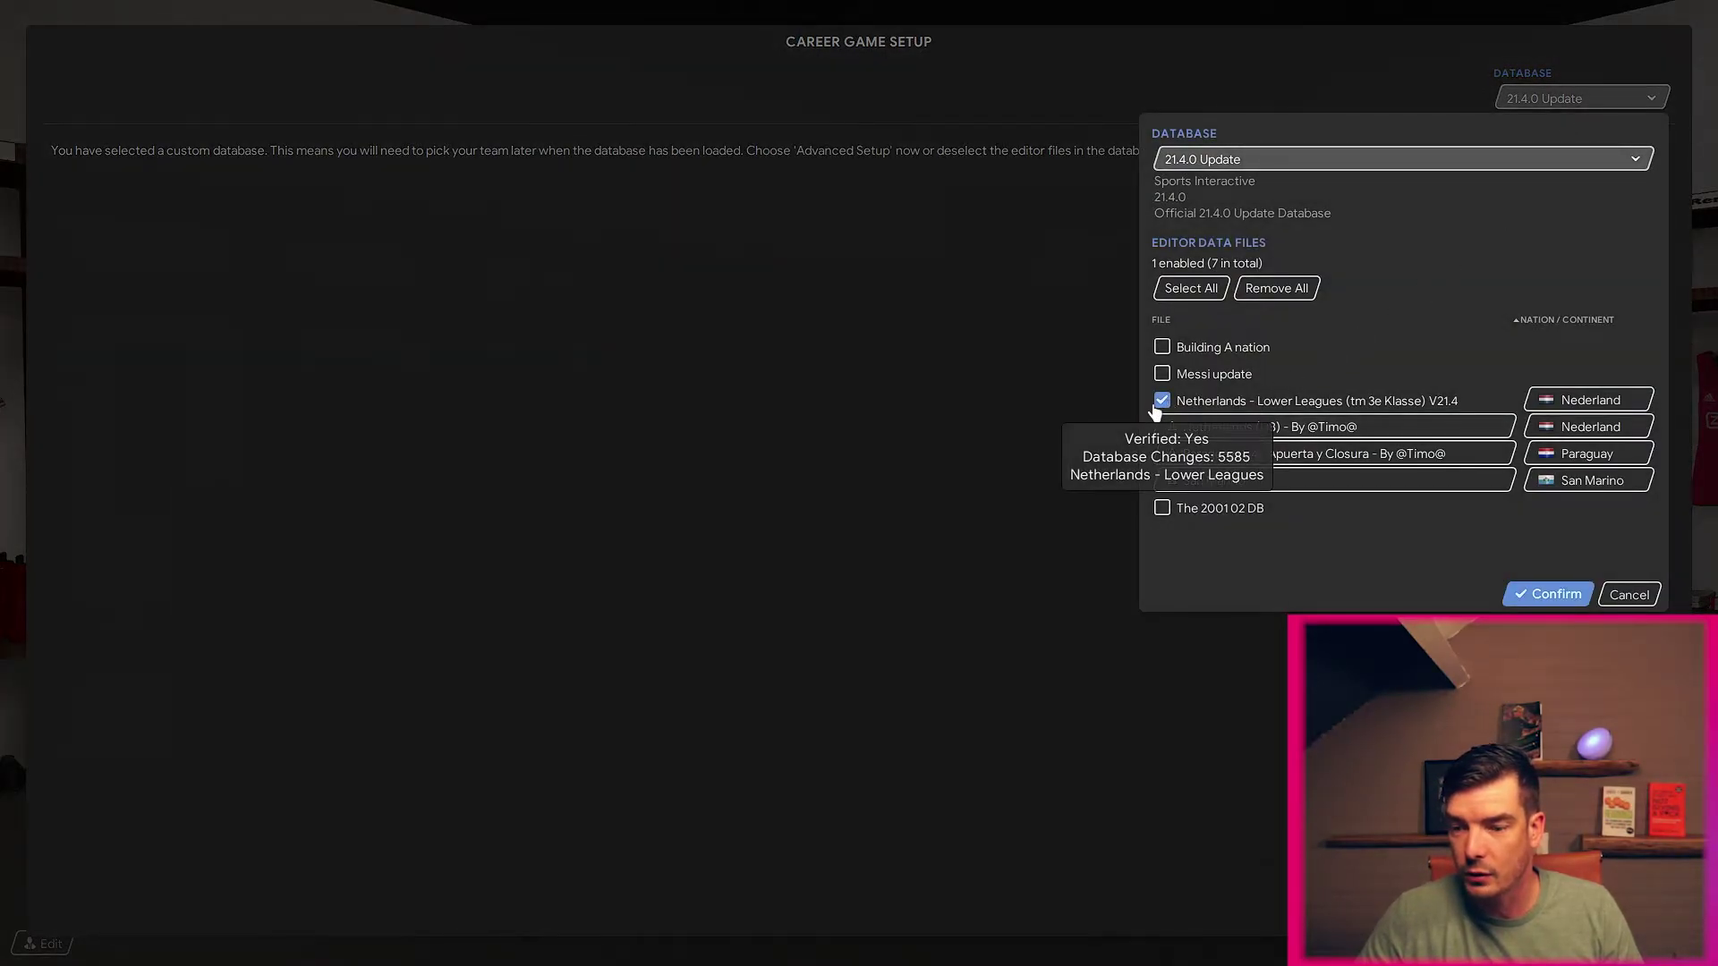
{"action": "left_click", "coordinate": [1542, 595]}
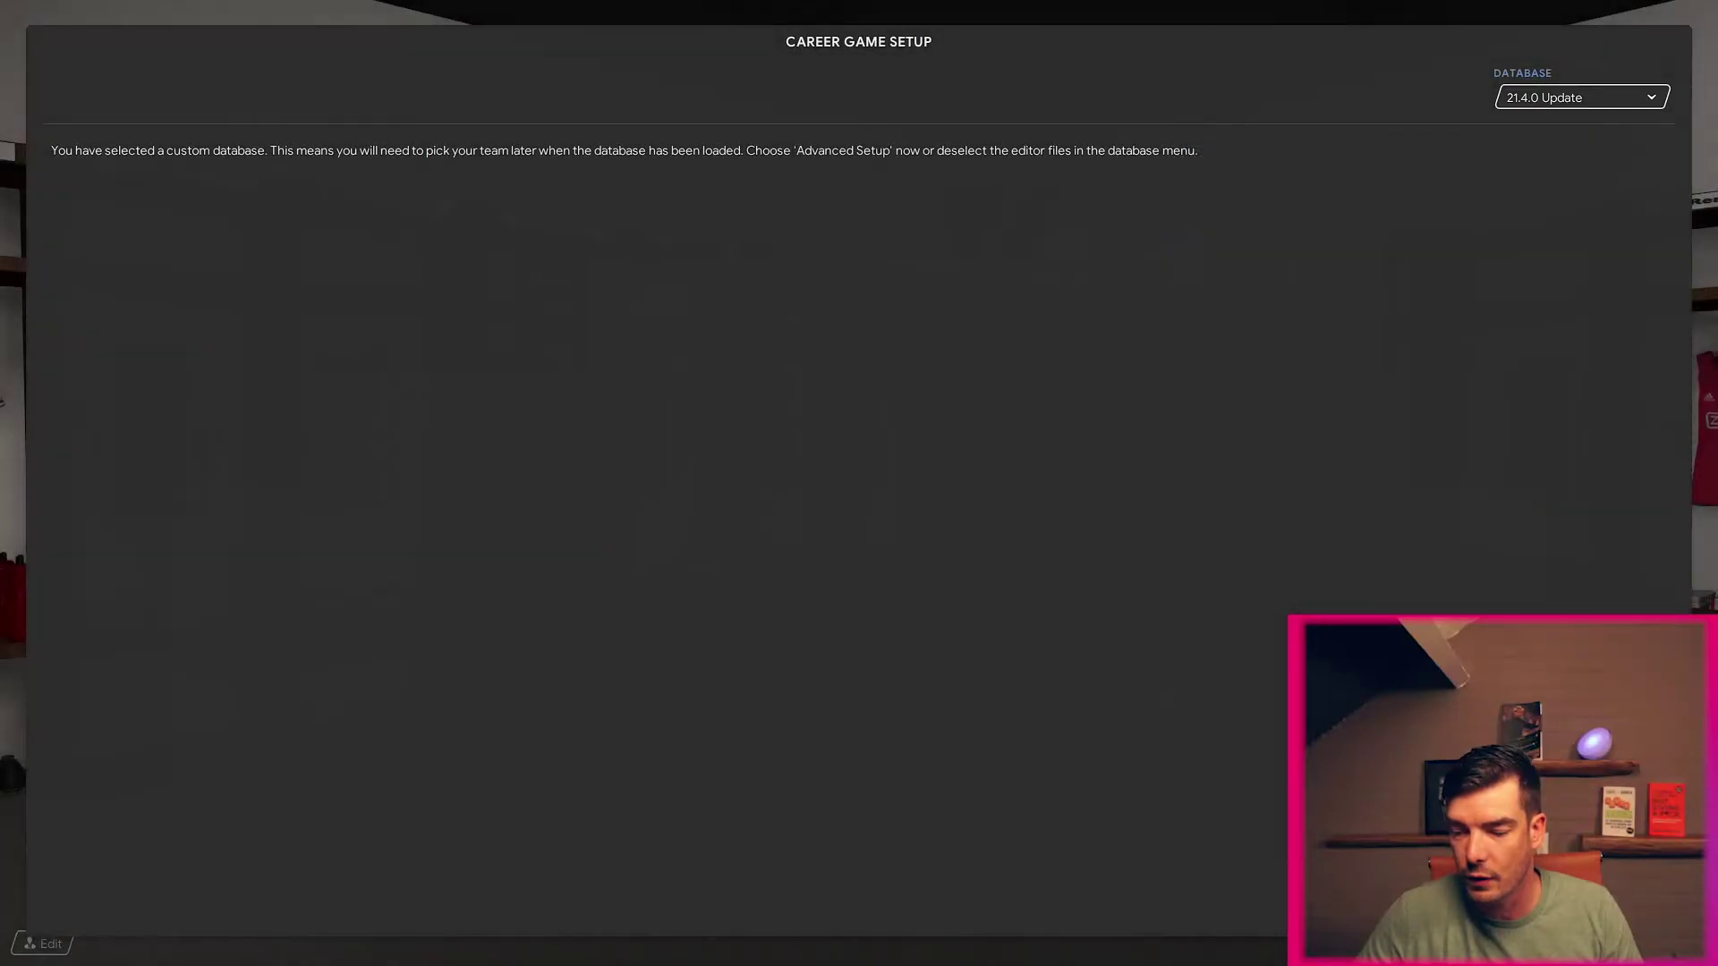
Step: Load the database, make Netherlands playable to Nederlandse Derde Klasse and above, then switch to Steam
{"action": "left_click", "coordinate": [789, 413]}
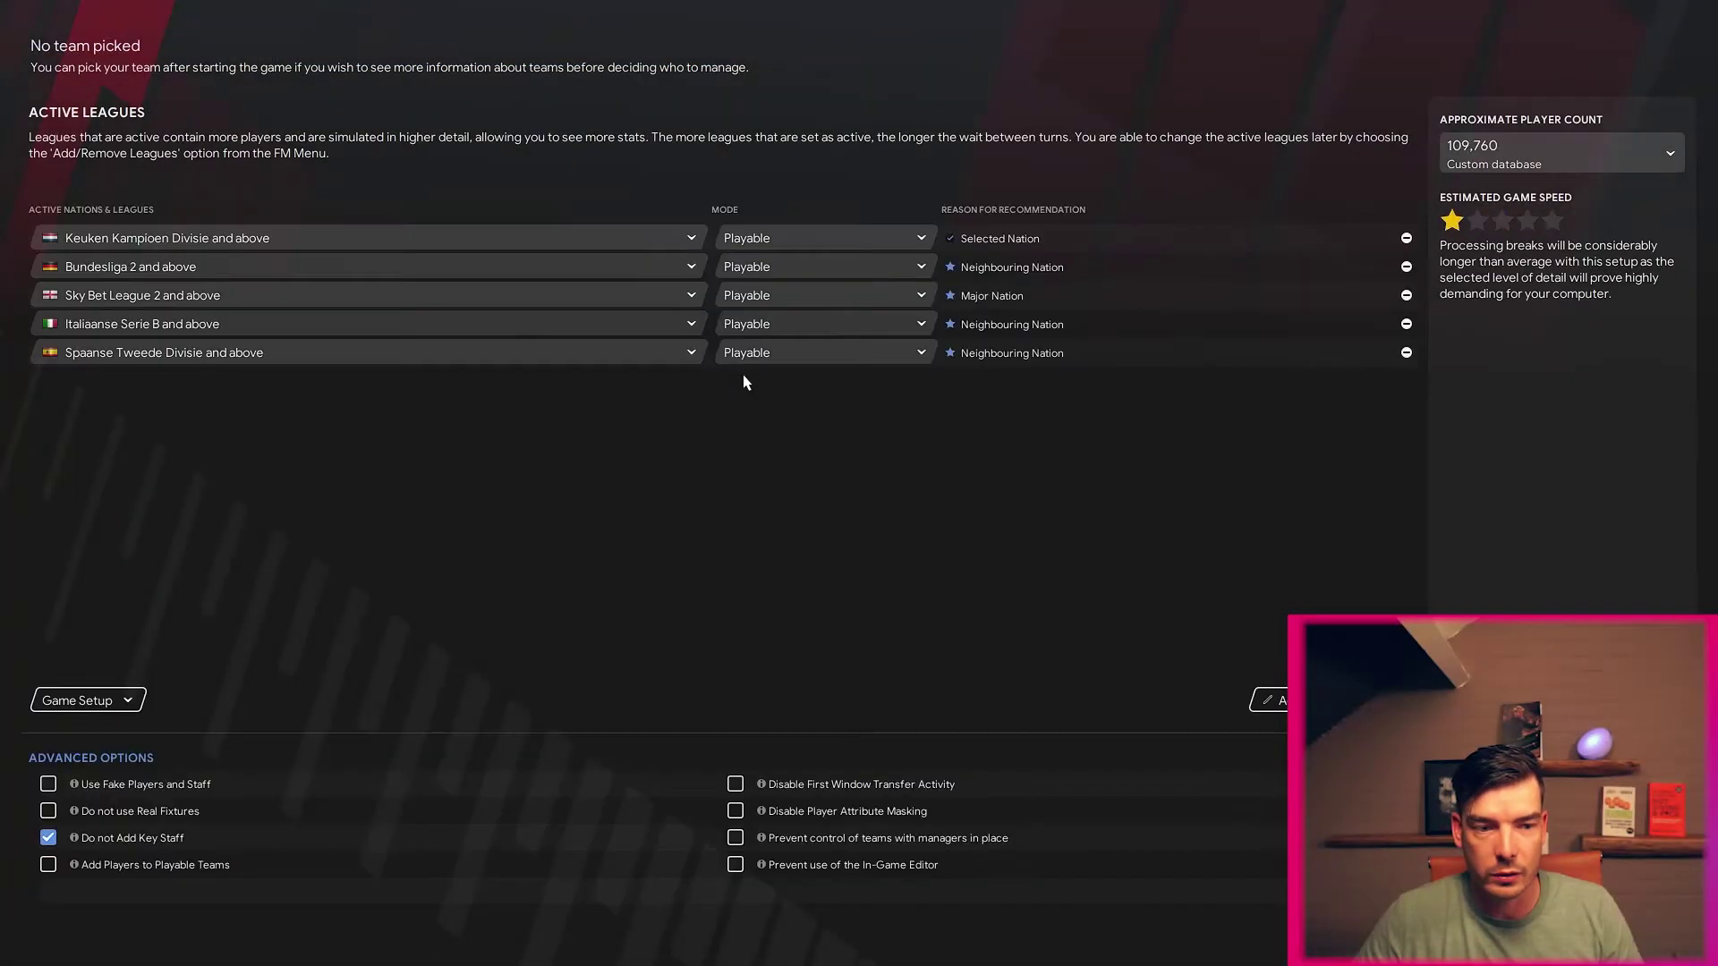
{"action": "left_click", "coordinate": [353, 238]}
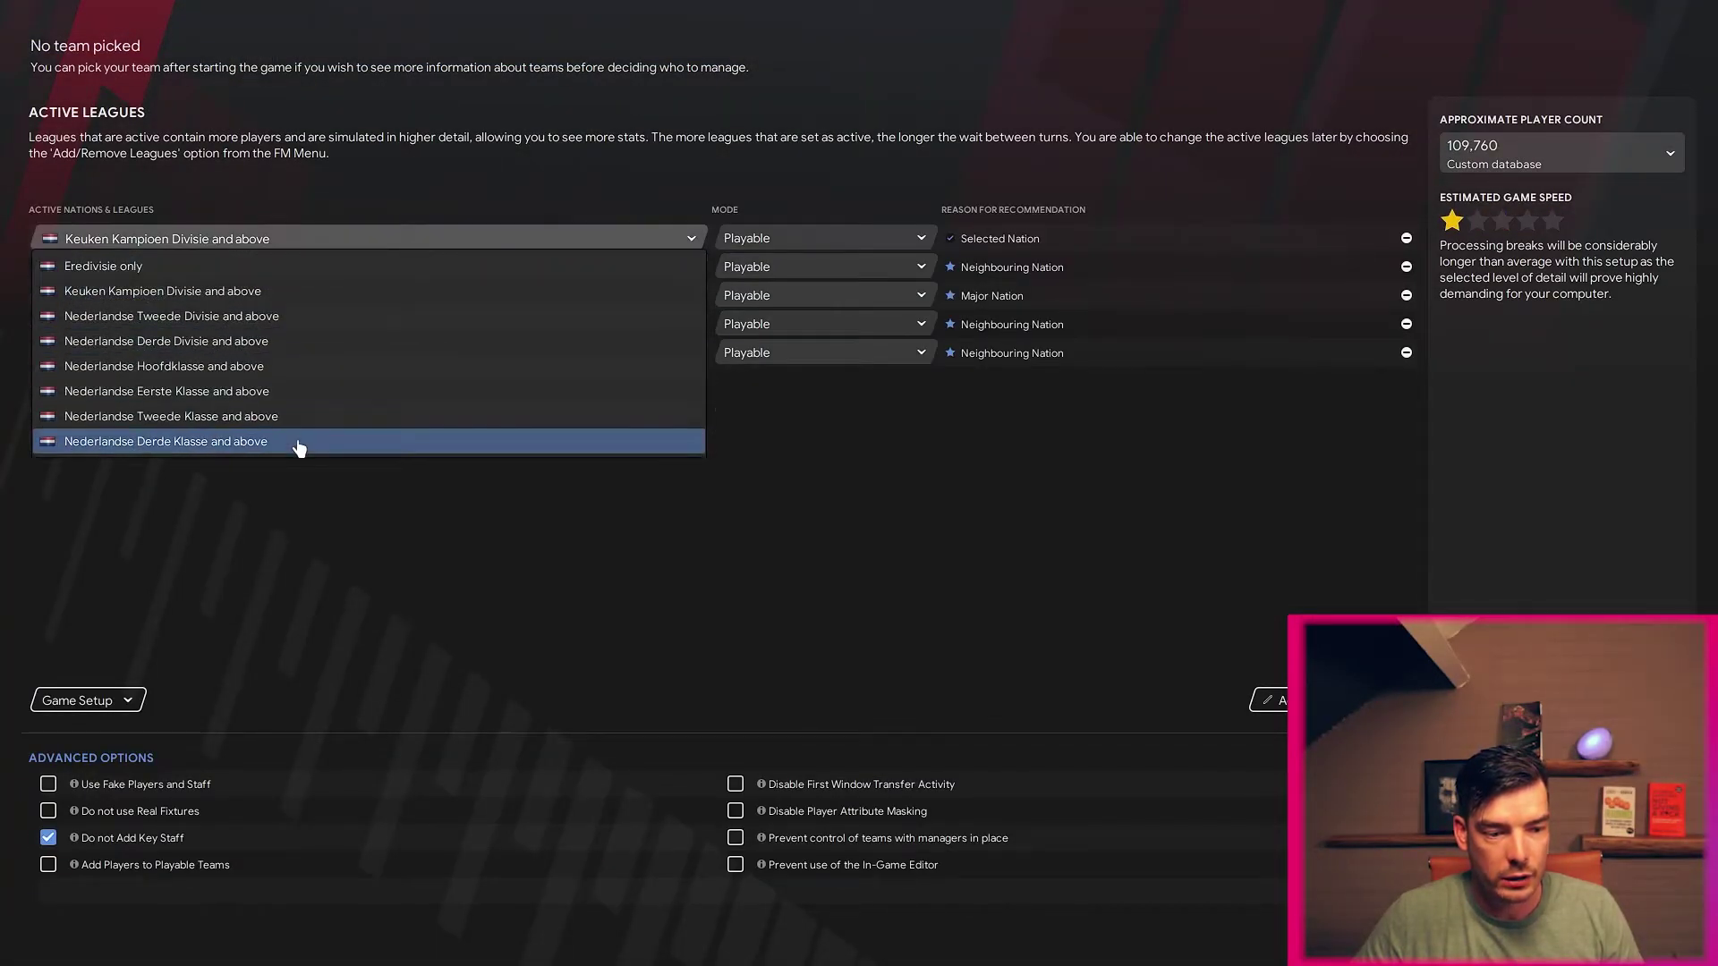
{"action": "left_click", "coordinate": [299, 442]}
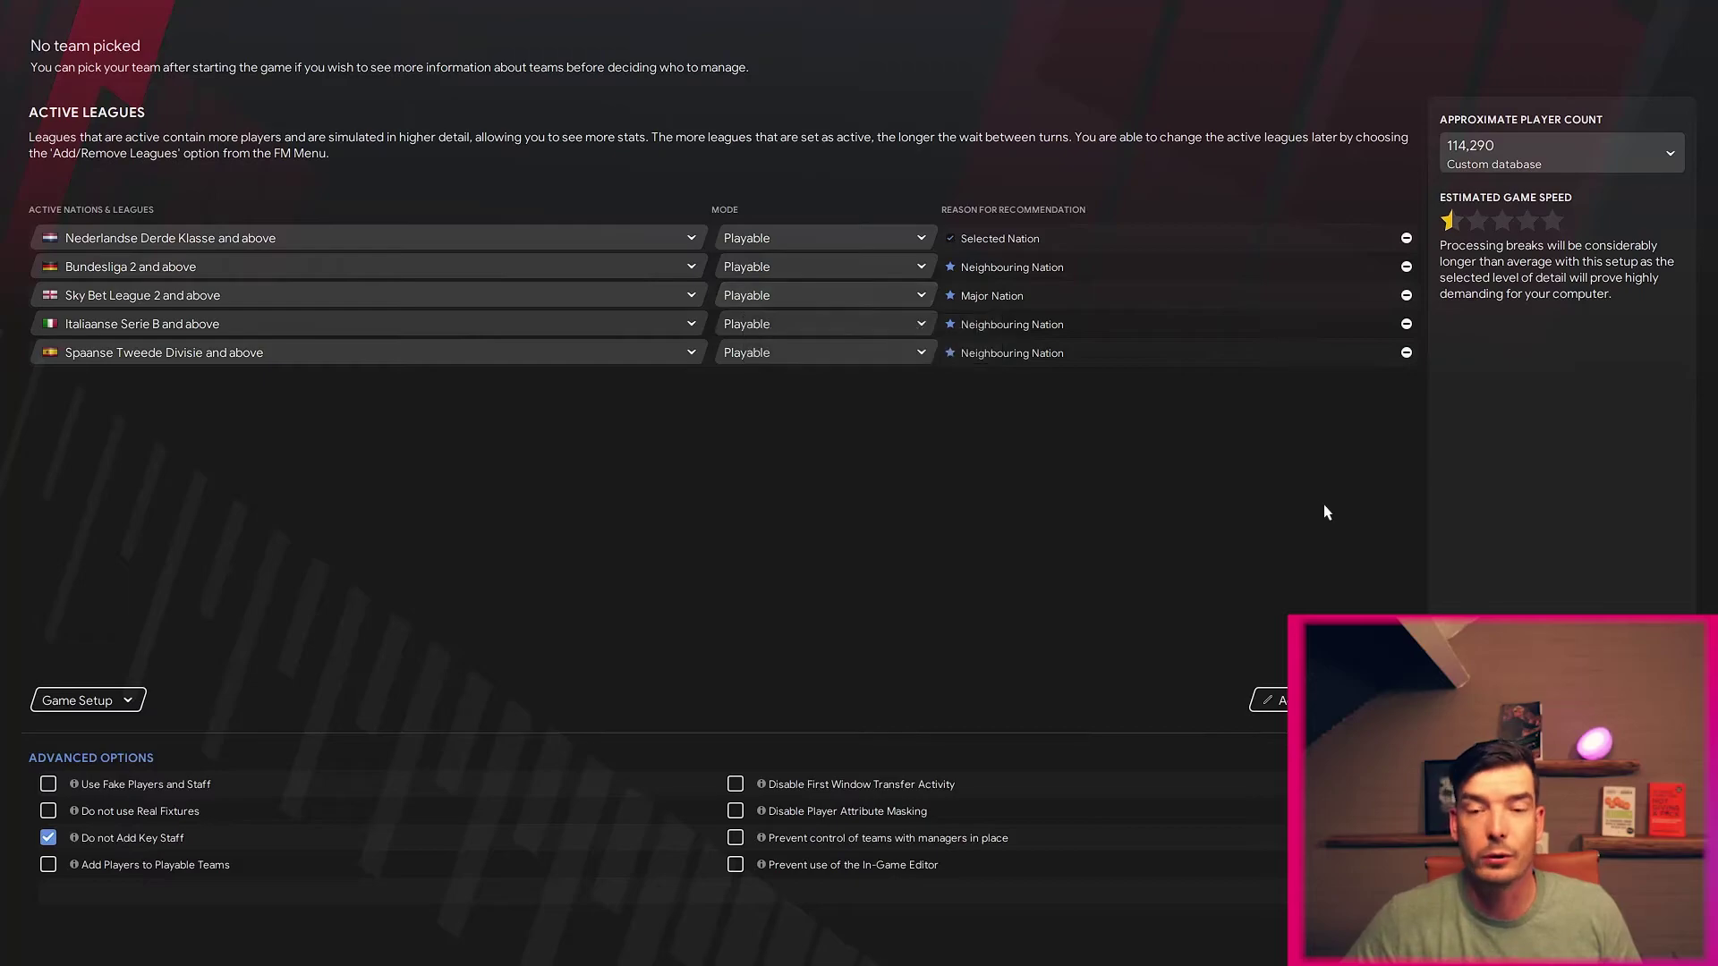
{"action": "key", "text": "super"}
{"action": "key", "text": "alt+Tab"}
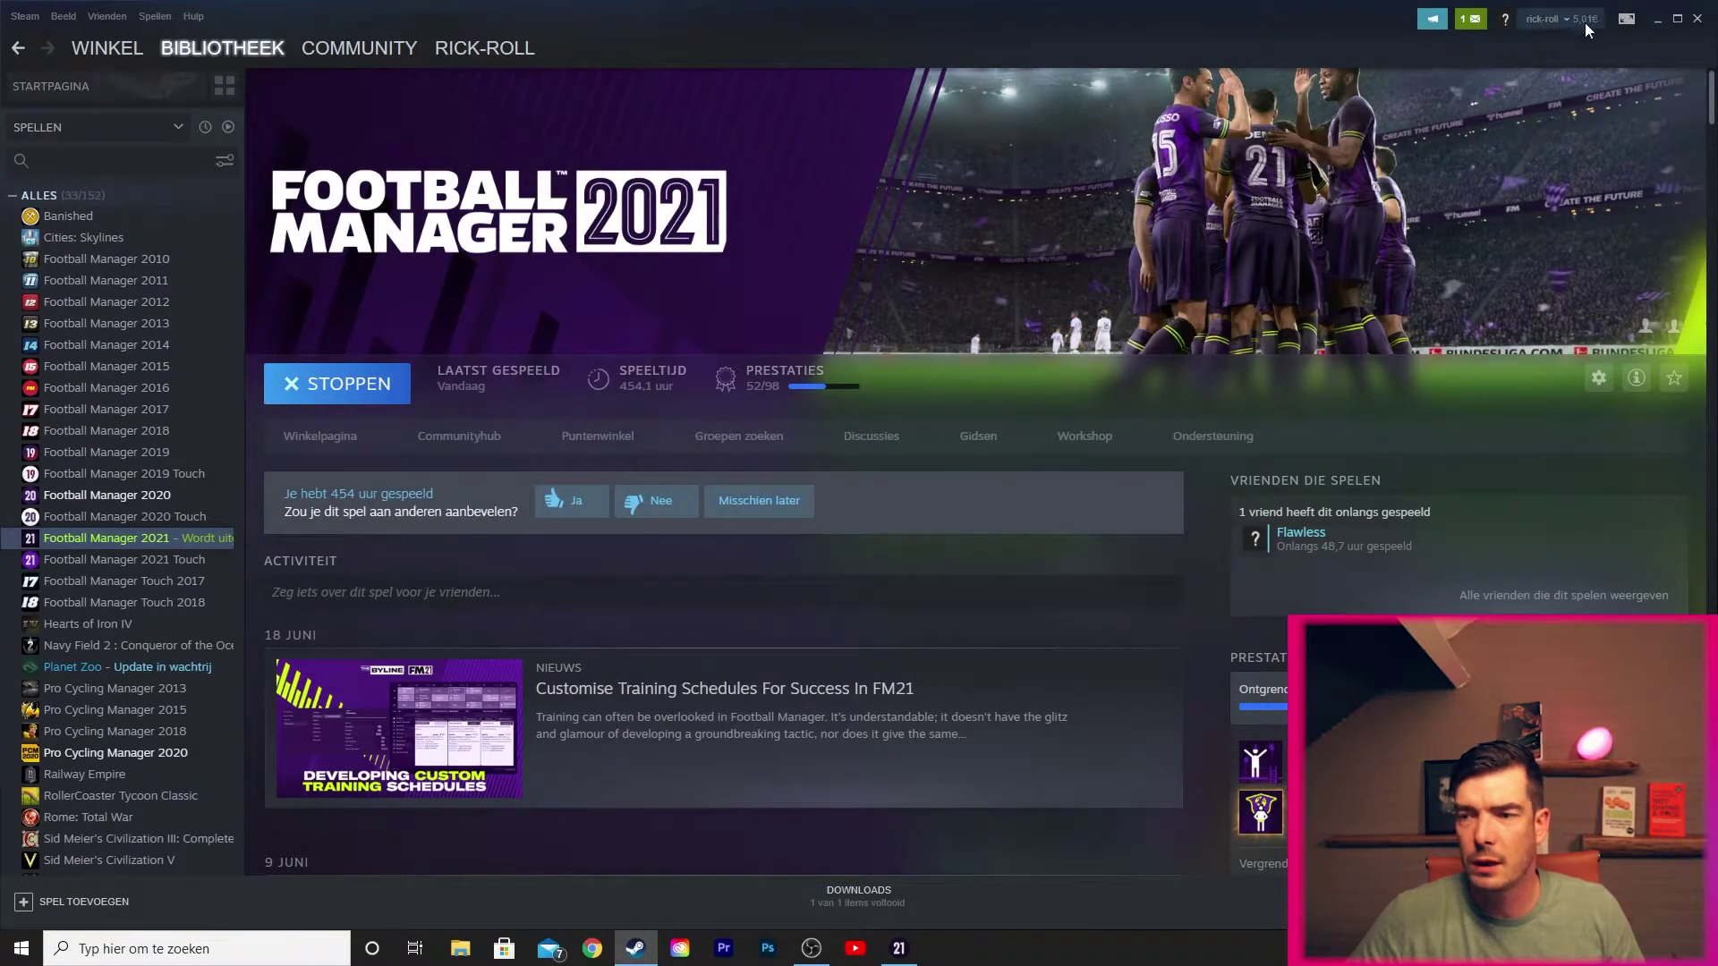
Step: Switch from the Football Manager setup screen back to Steam's Football Manager 2021 library
{"action": "right_click", "coordinate": [635, 949]}
{"action": "left_click", "coordinate": [637, 951]}
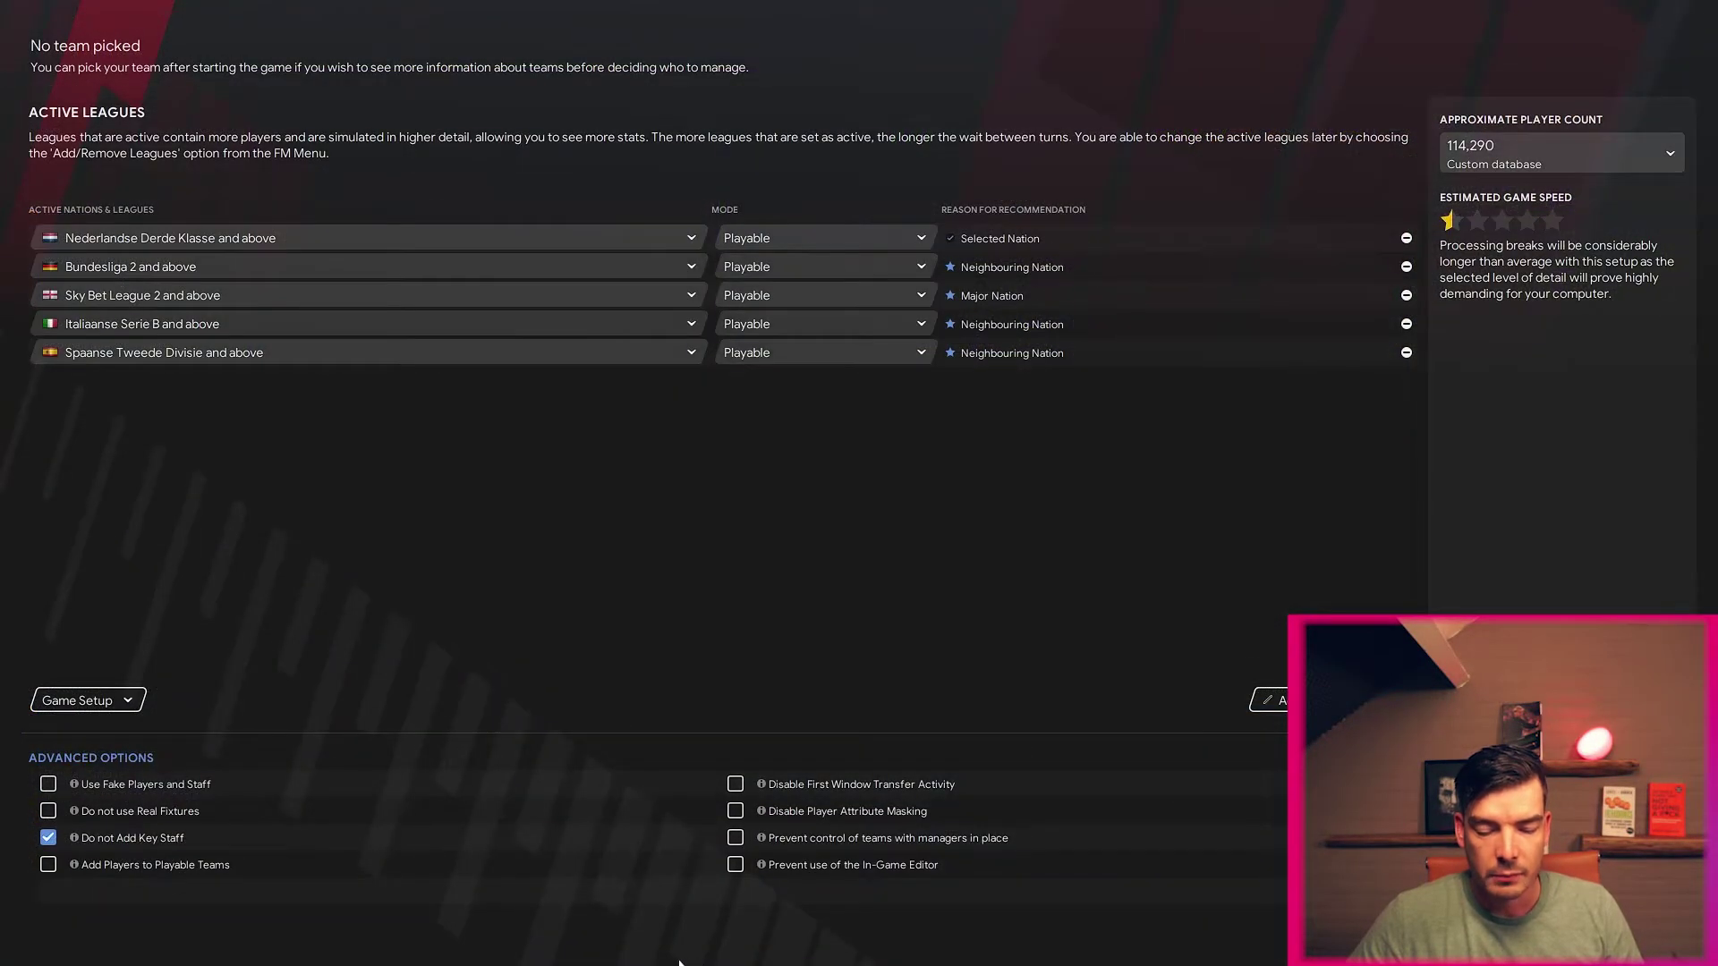
{"action": "key", "text": "super"}
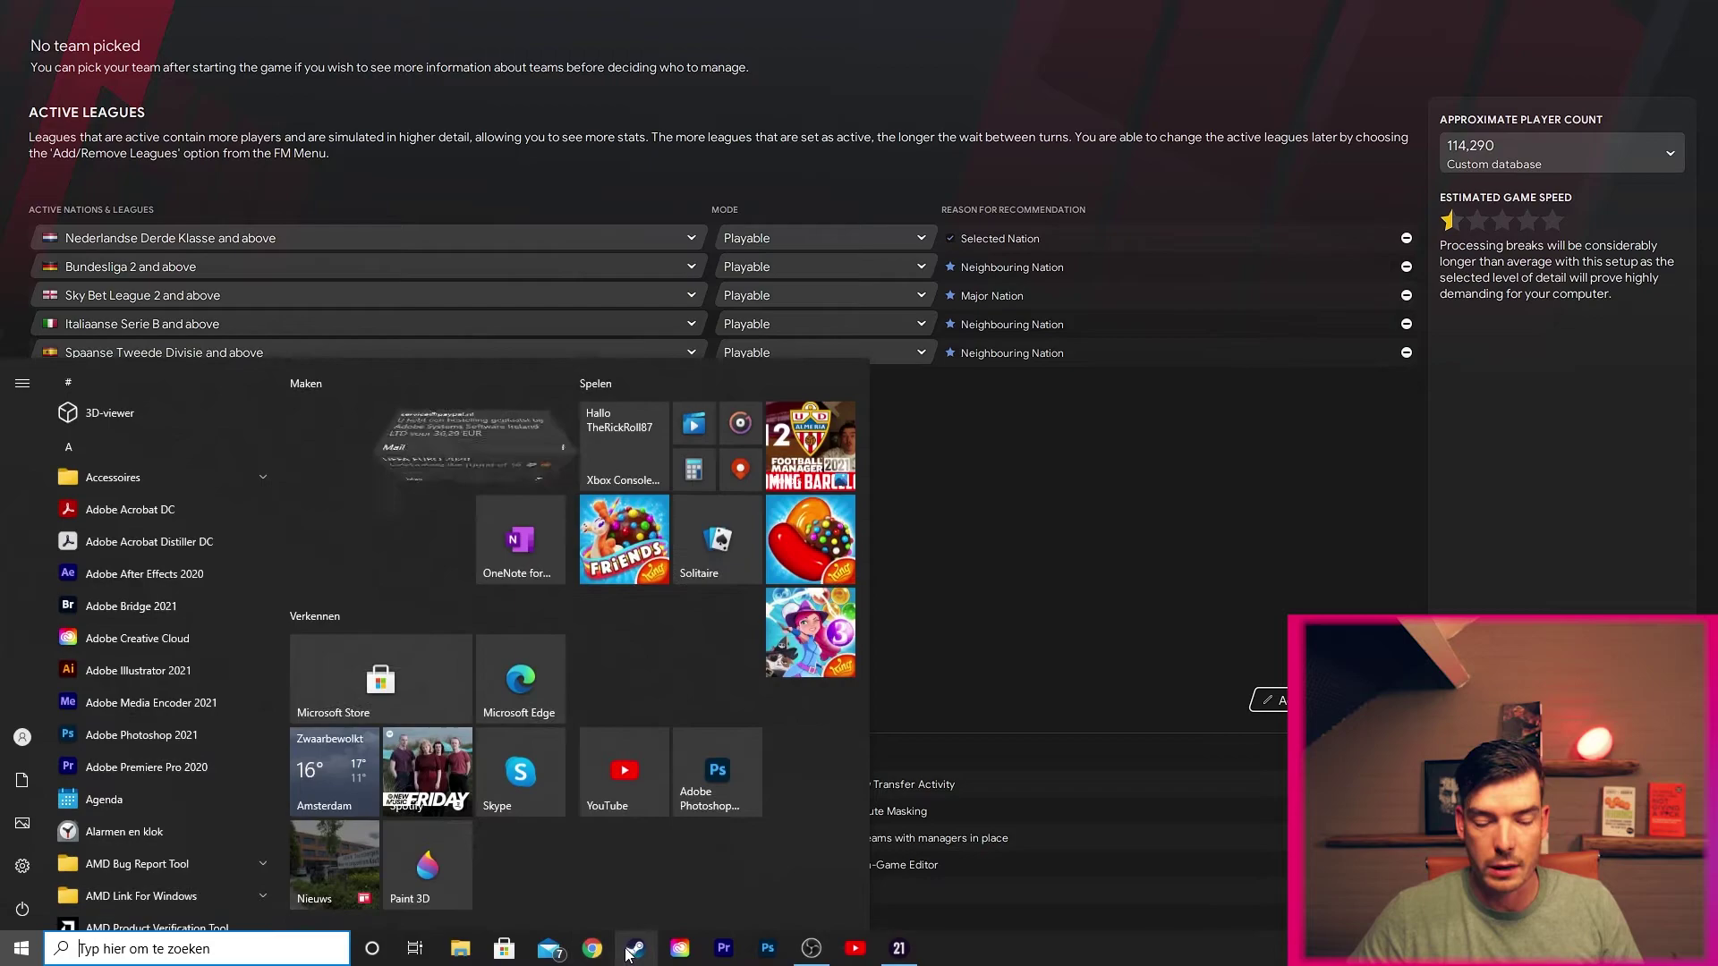
{"action": "left_click", "coordinate": [635, 948]}
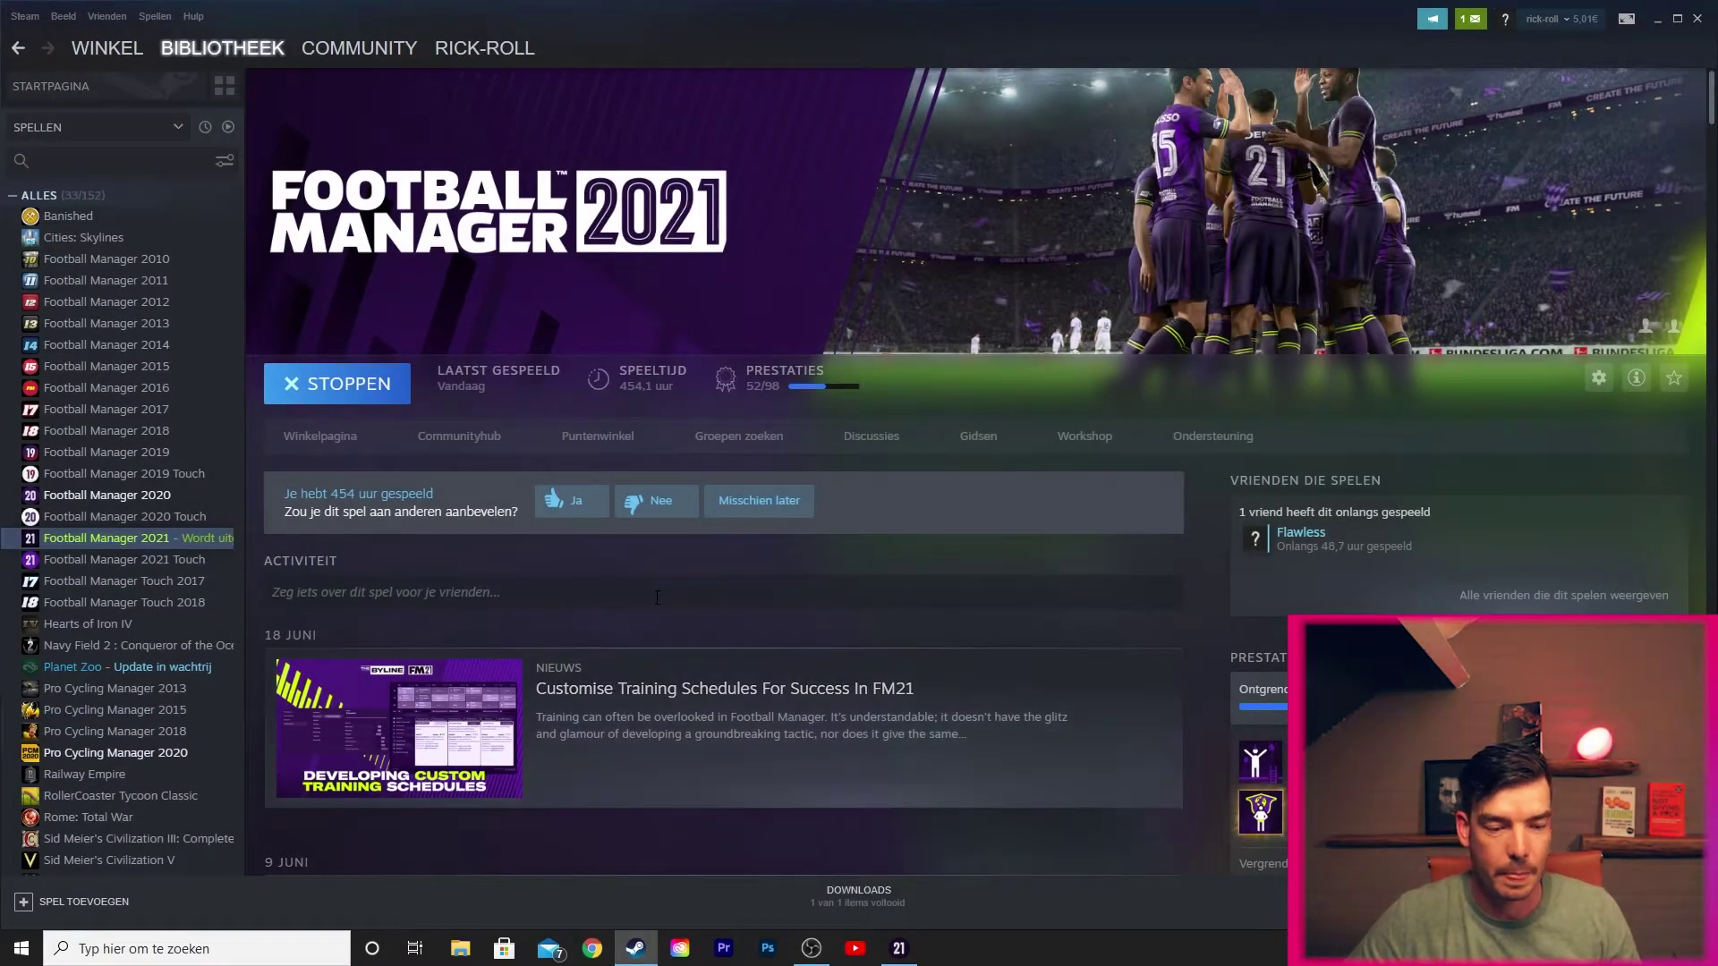
{"action": "mouse_move", "coordinate": [382, 43]}
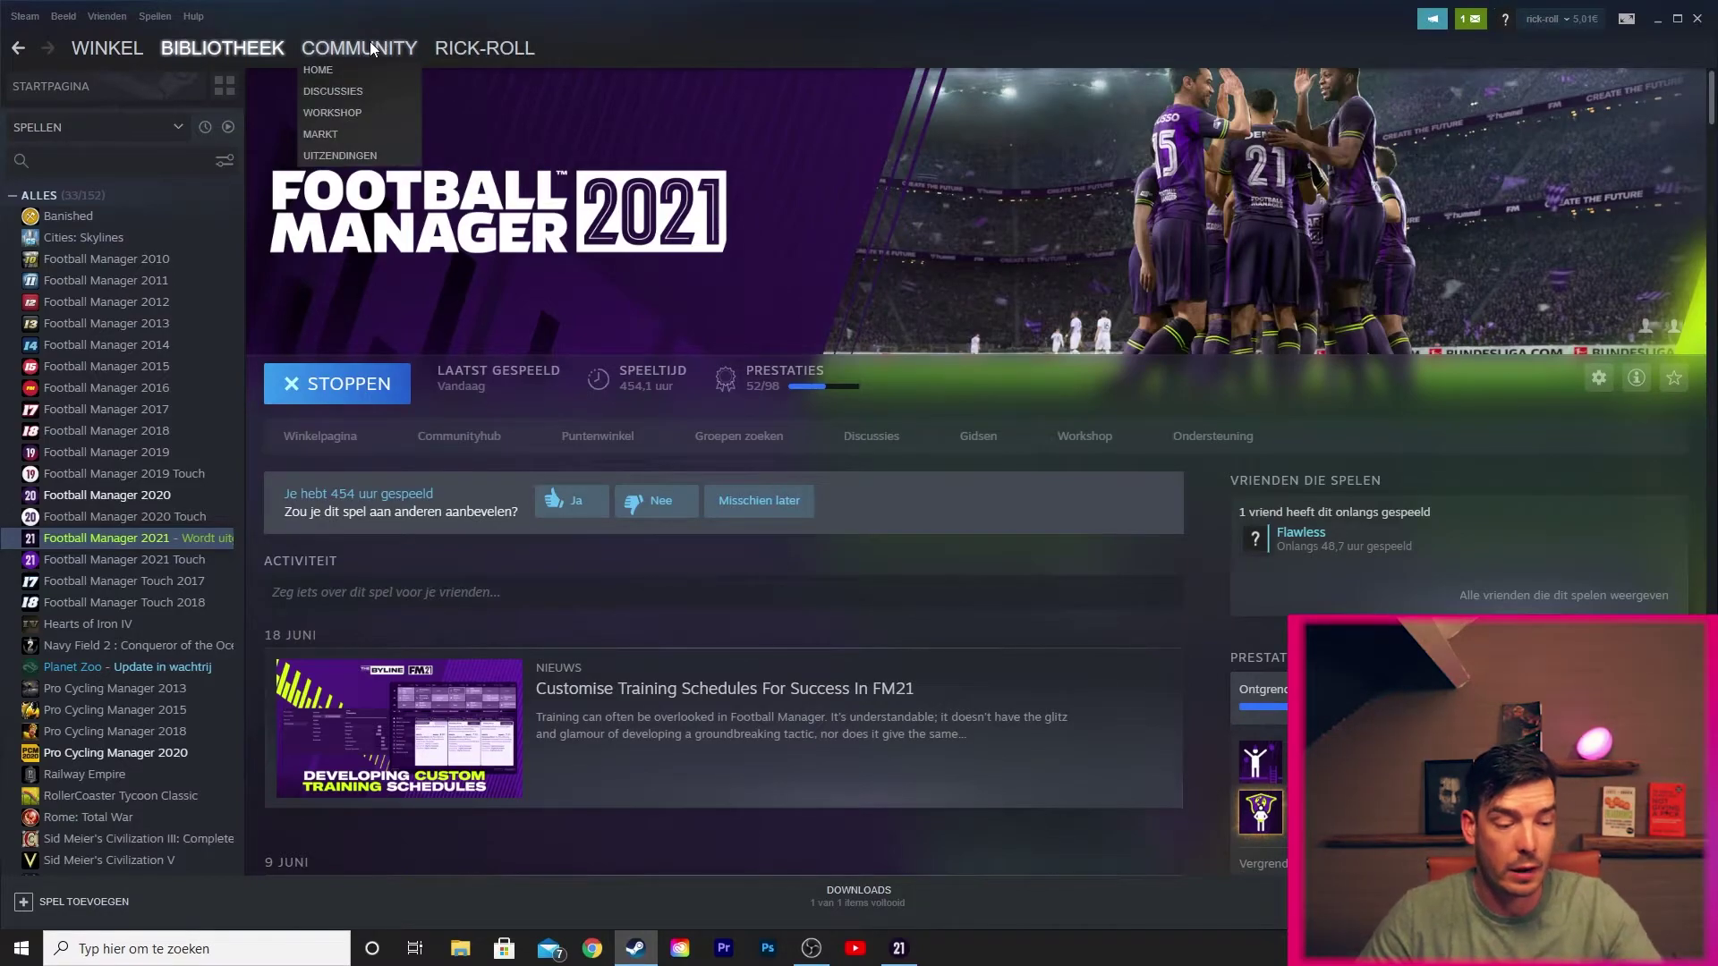
{"action": "mouse_move", "coordinate": [455, 67]}
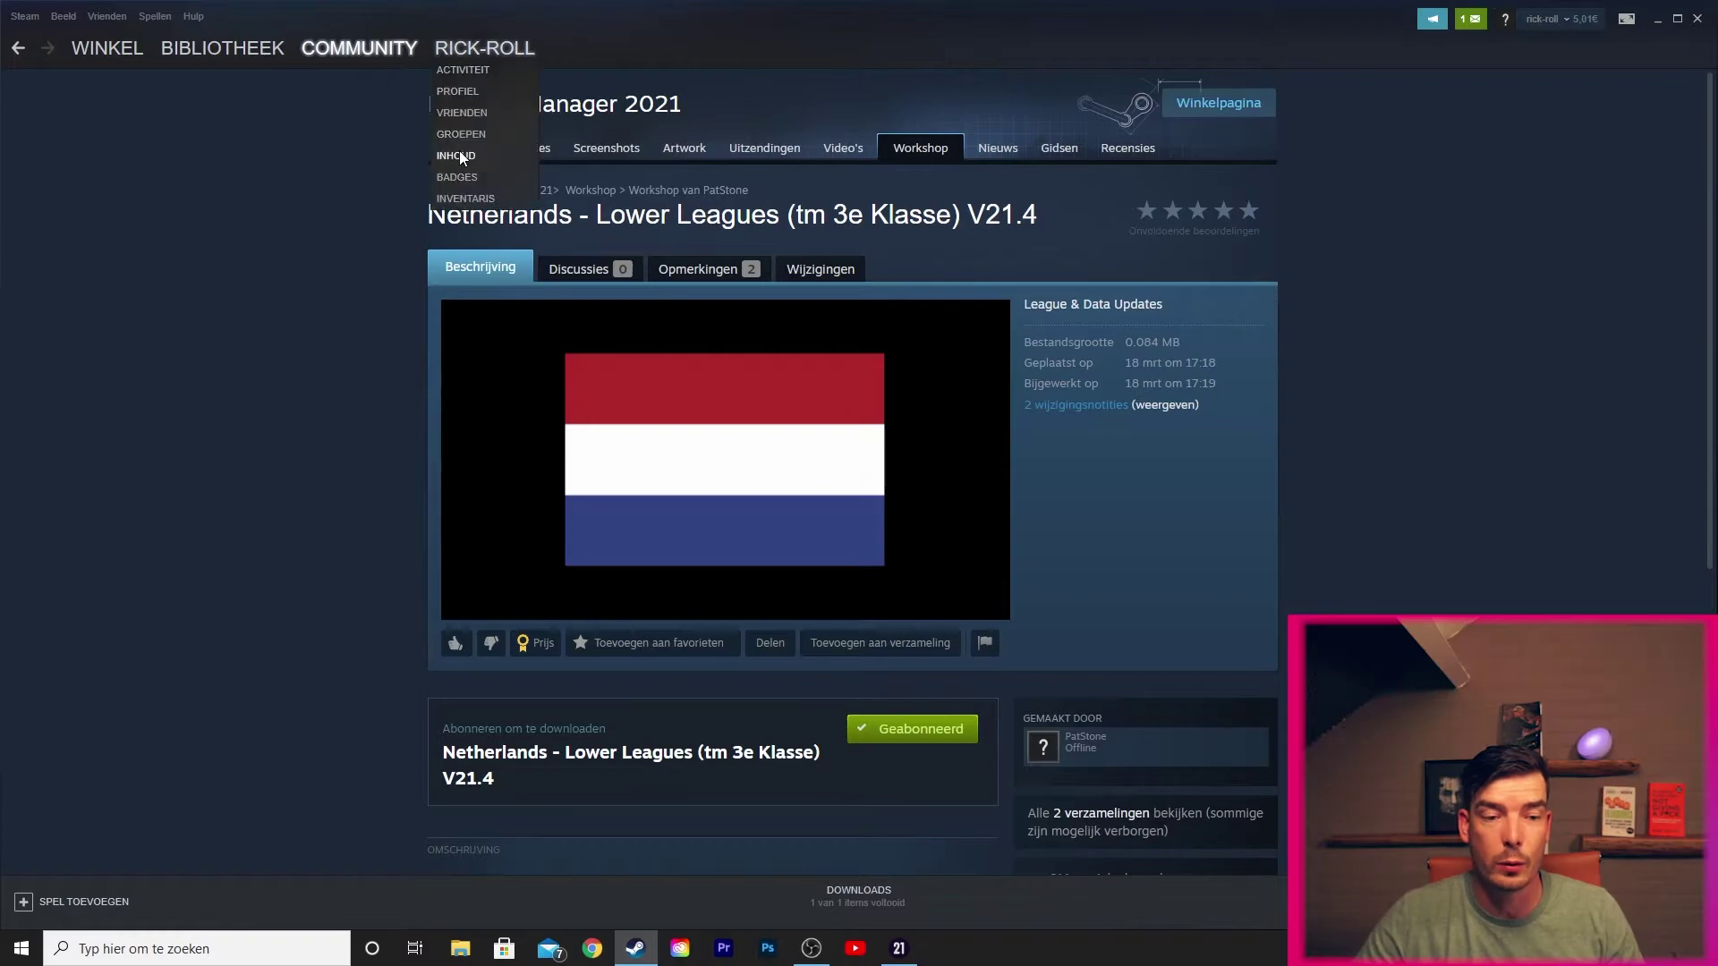
{"action": "left_click", "coordinate": [461, 149]}
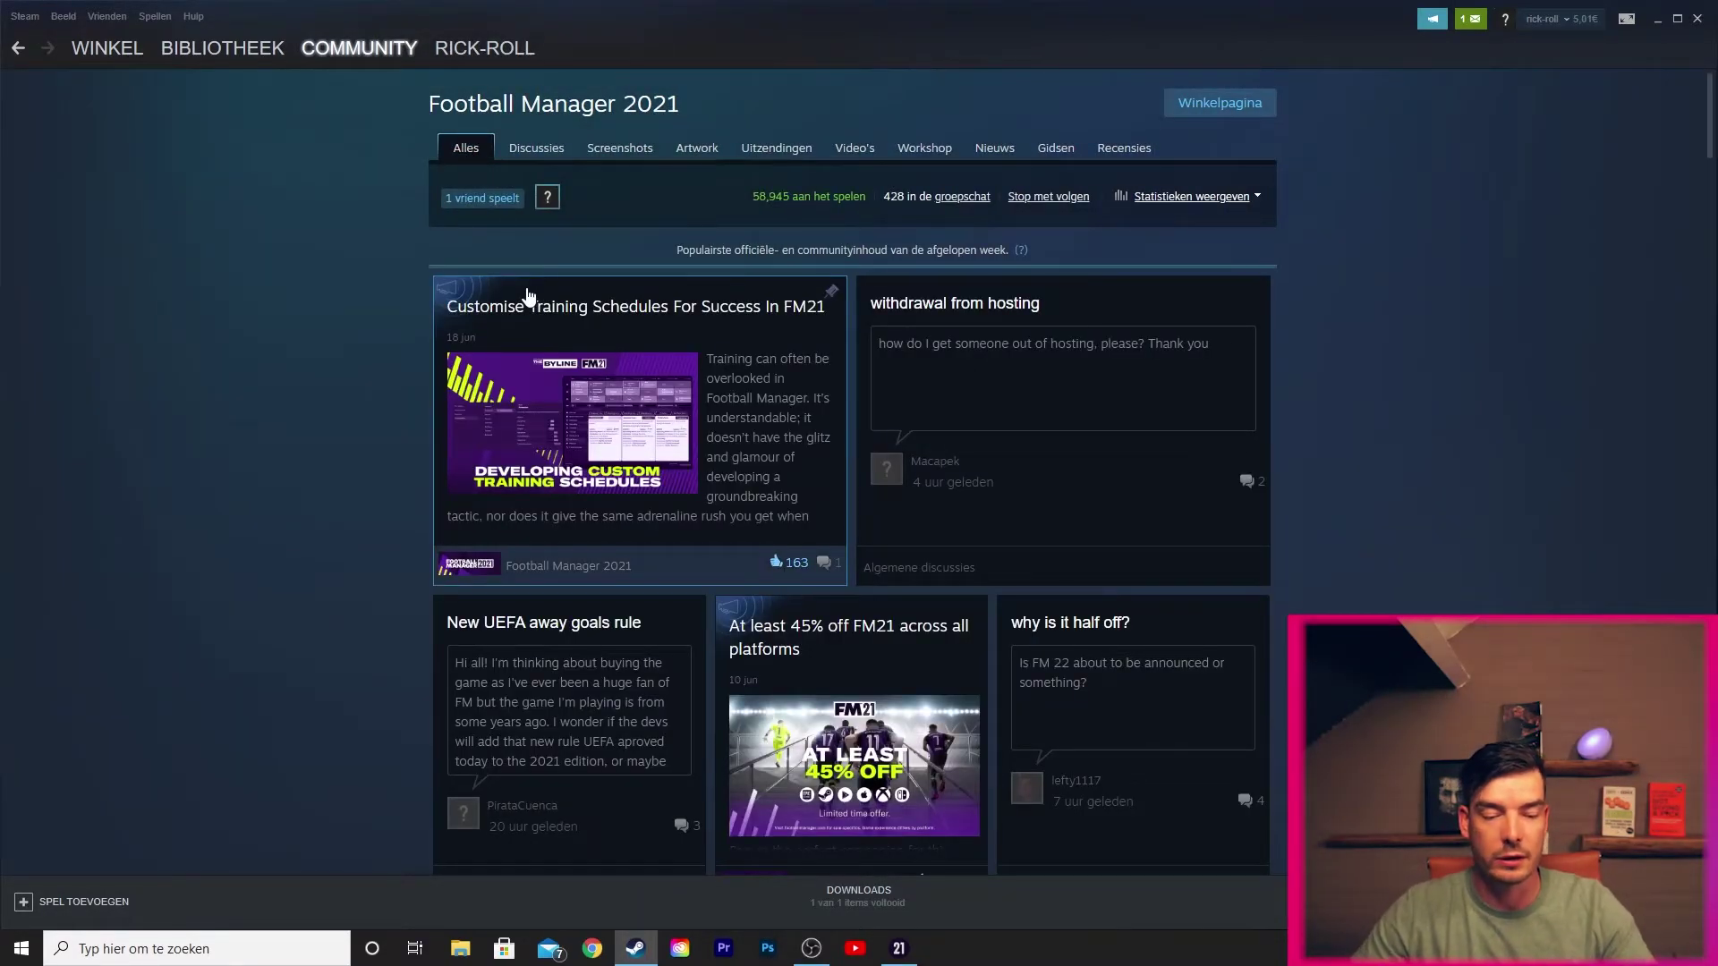
{"action": "left_click", "coordinate": [910, 153]}
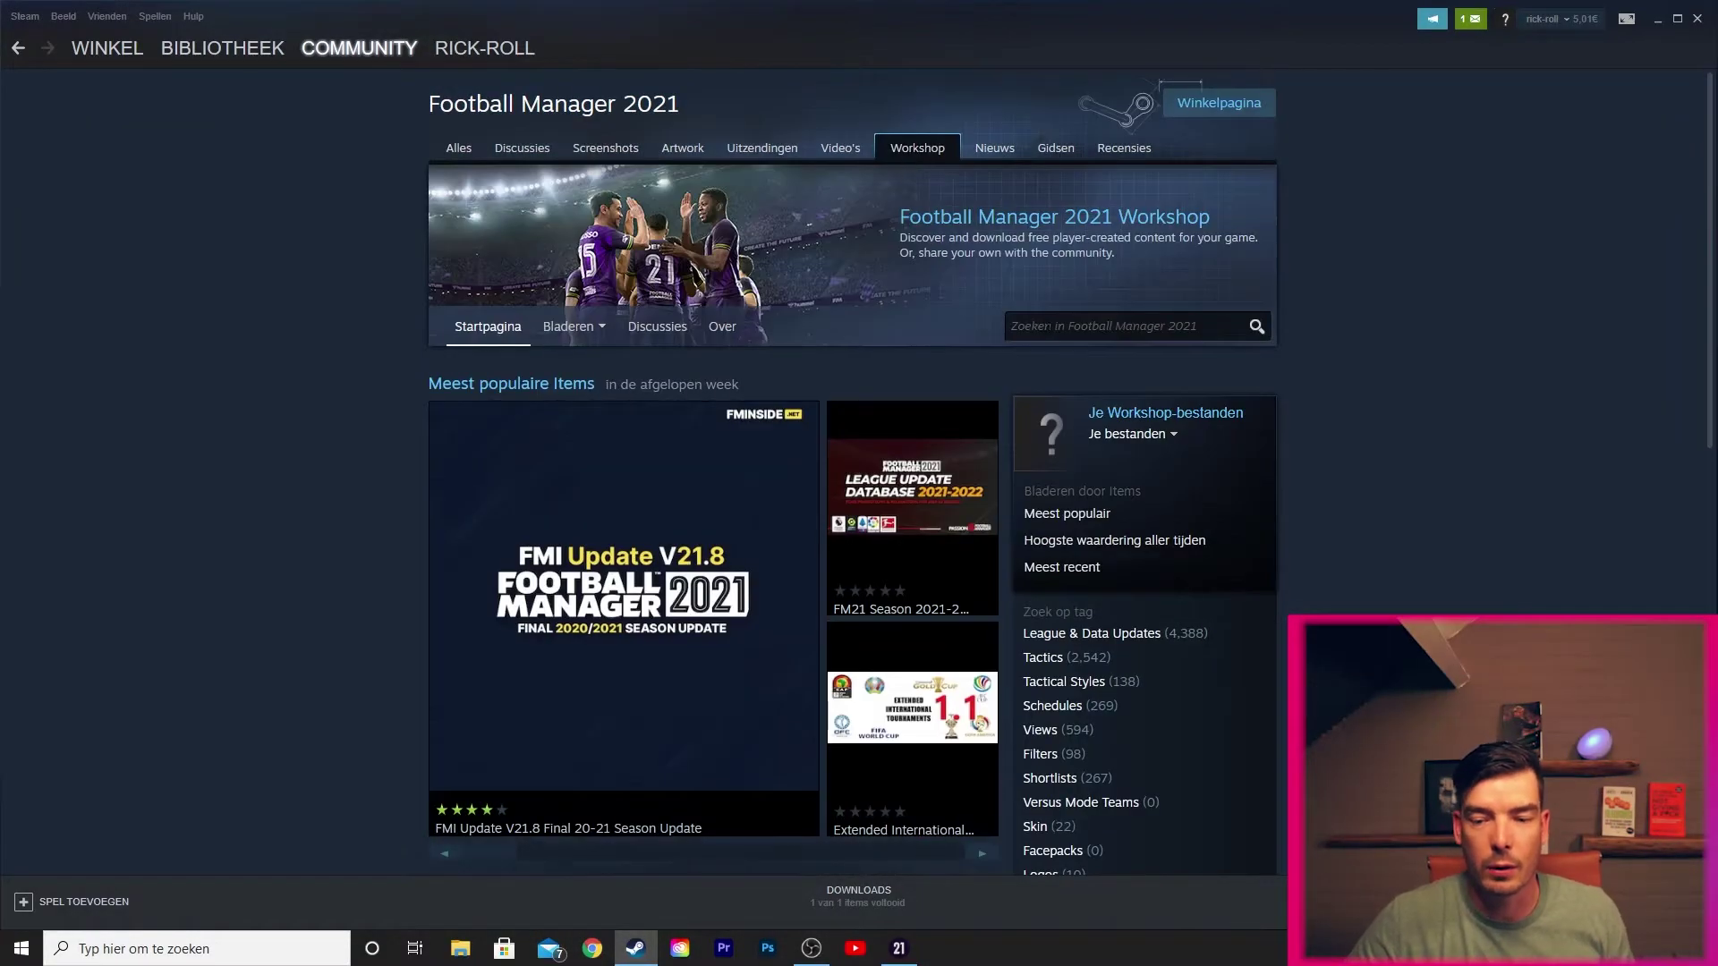
{"action": "left_click", "coordinate": [1120, 326]}
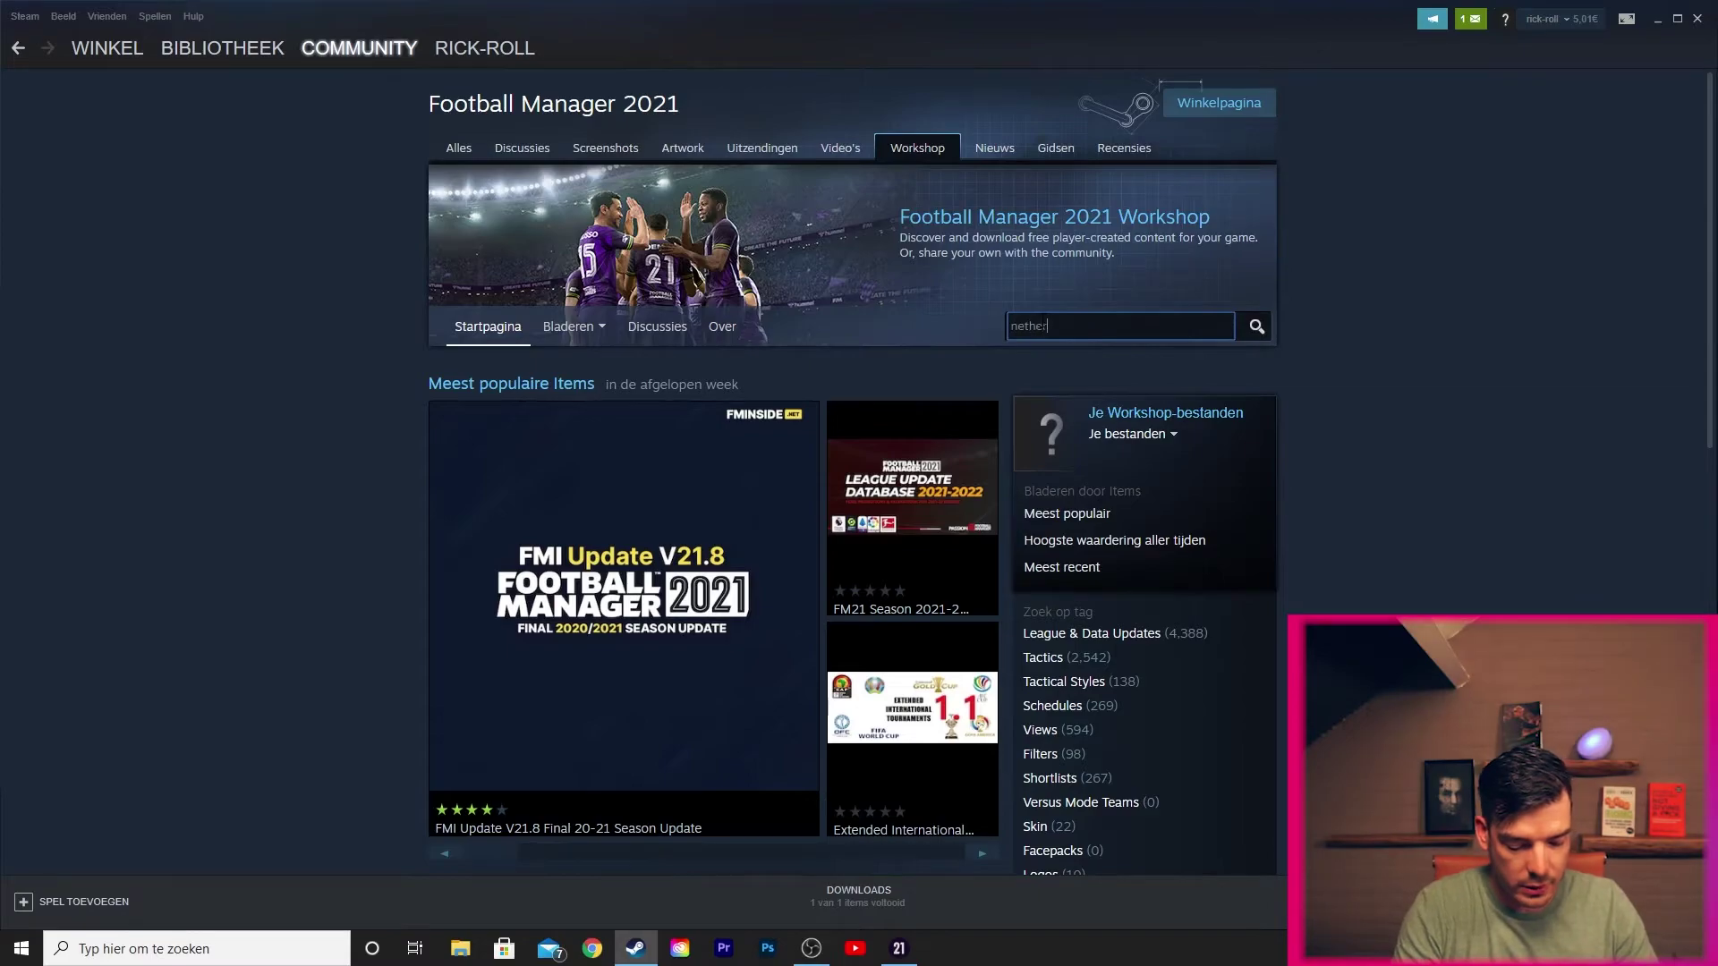
{"action": "key", "text": "Return"}
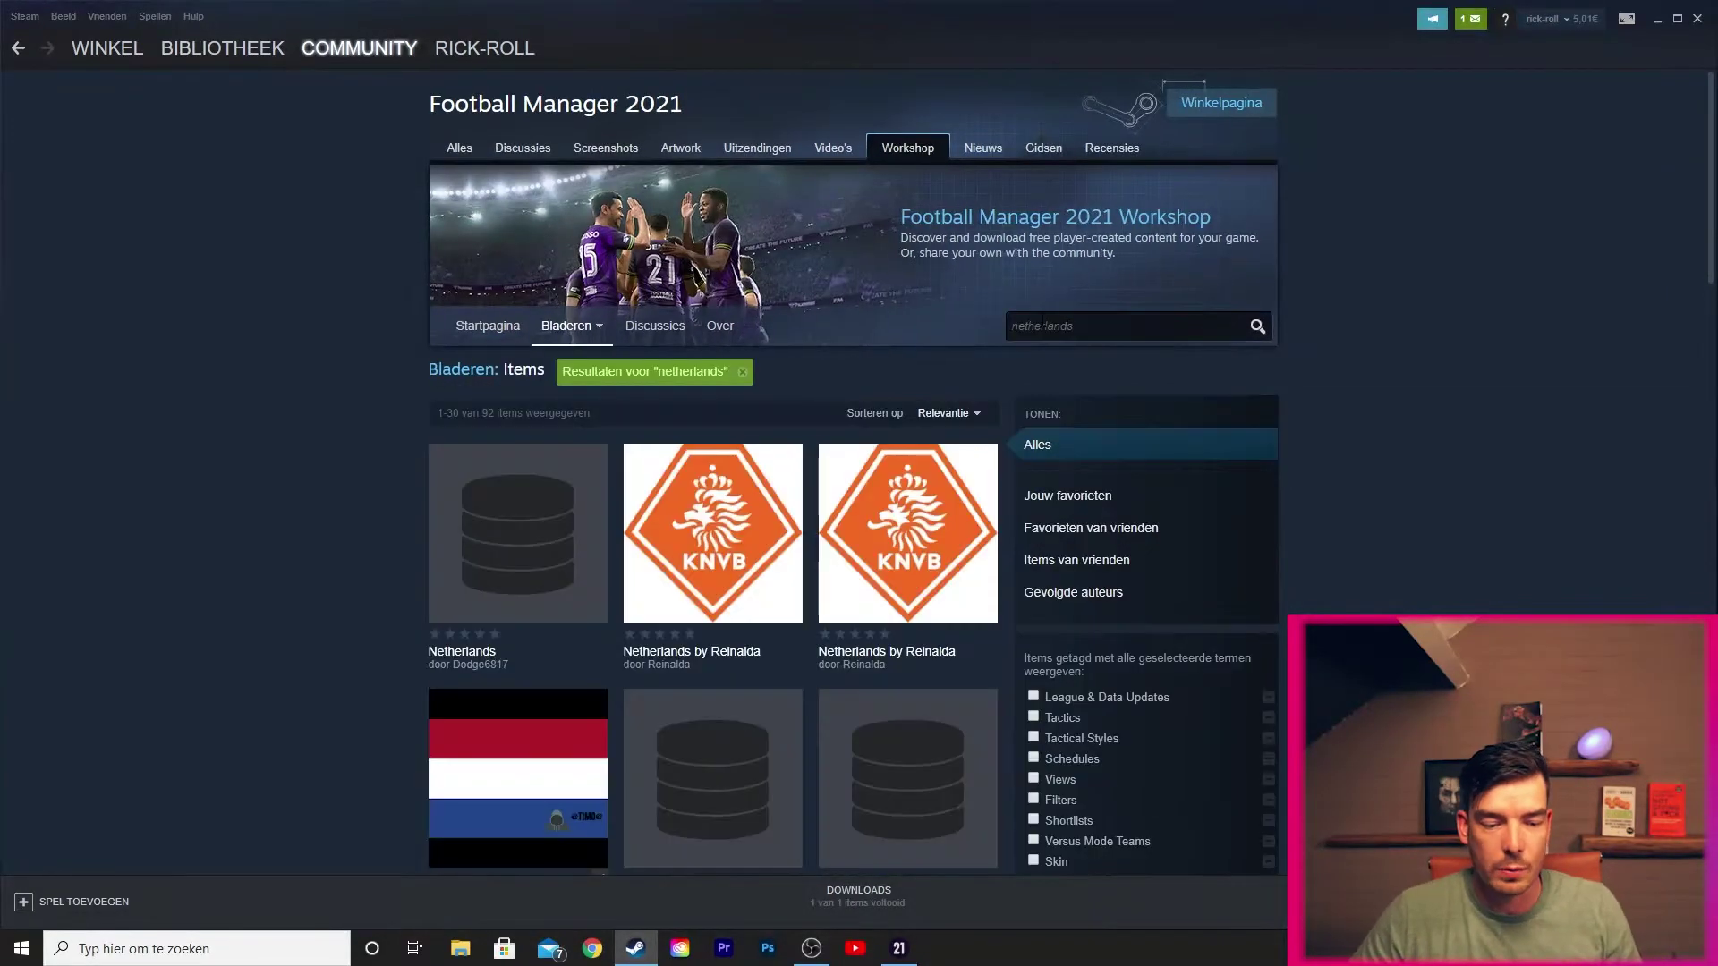
{"action": "scroll", "coordinate": [537, 609], "scroll_direction": "down", "scroll_amount": 3}
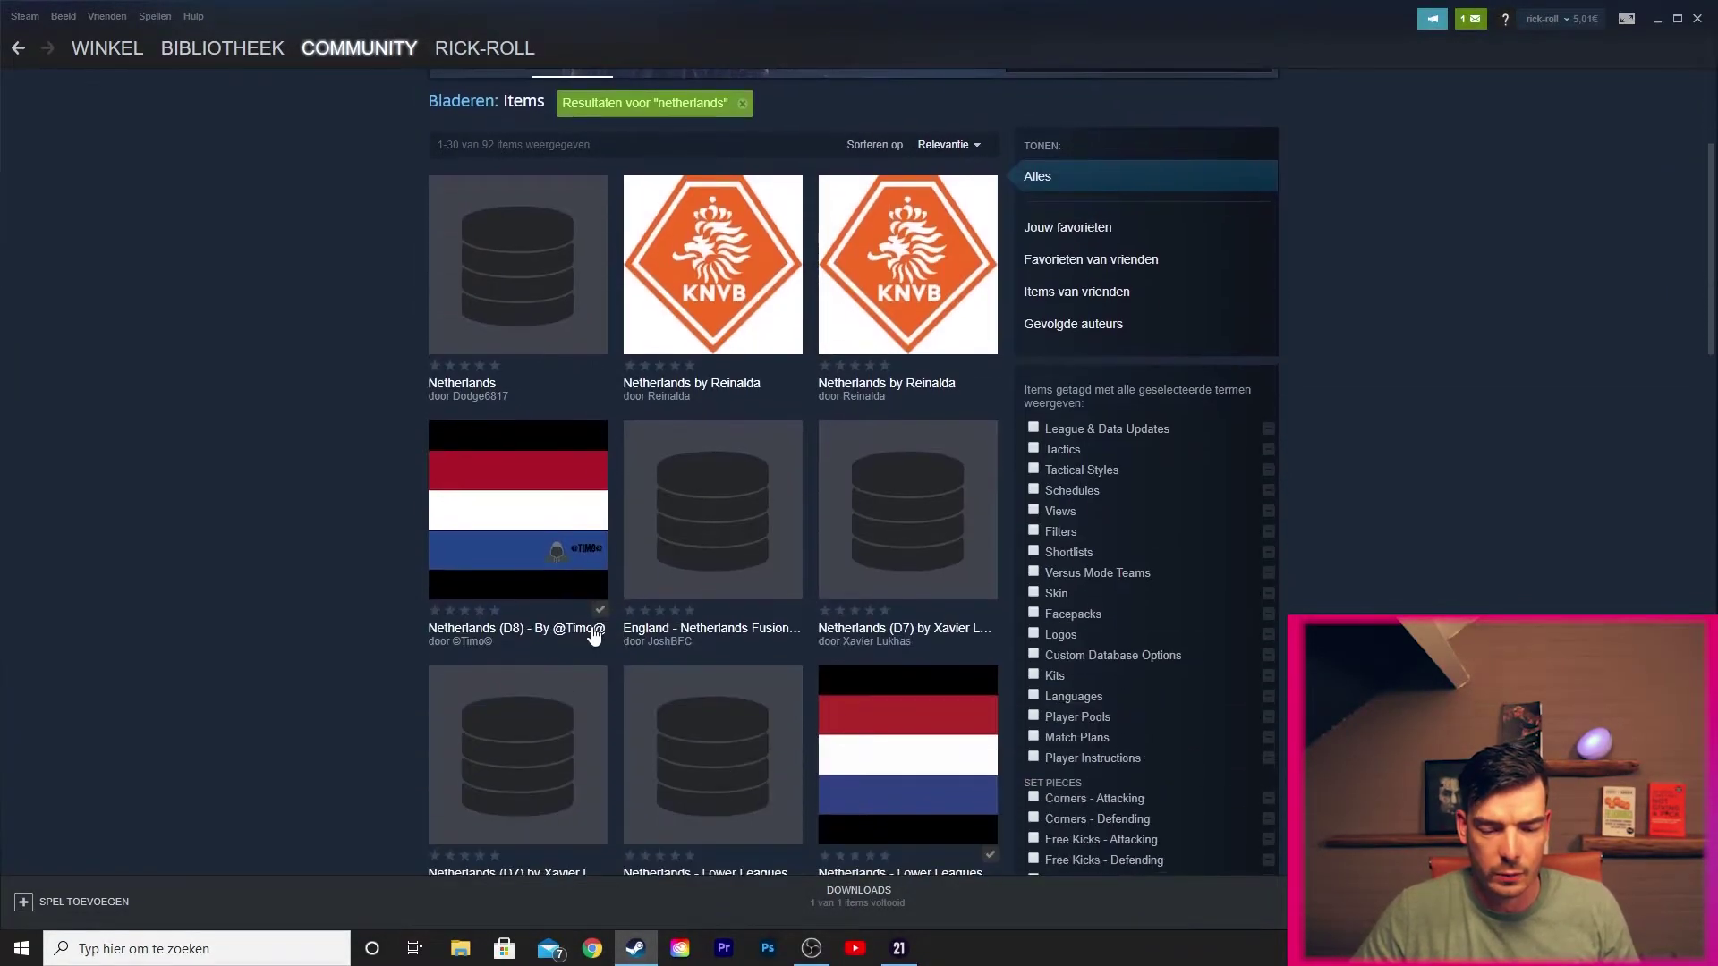
{"action": "left_click", "coordinate": [892, 752]}
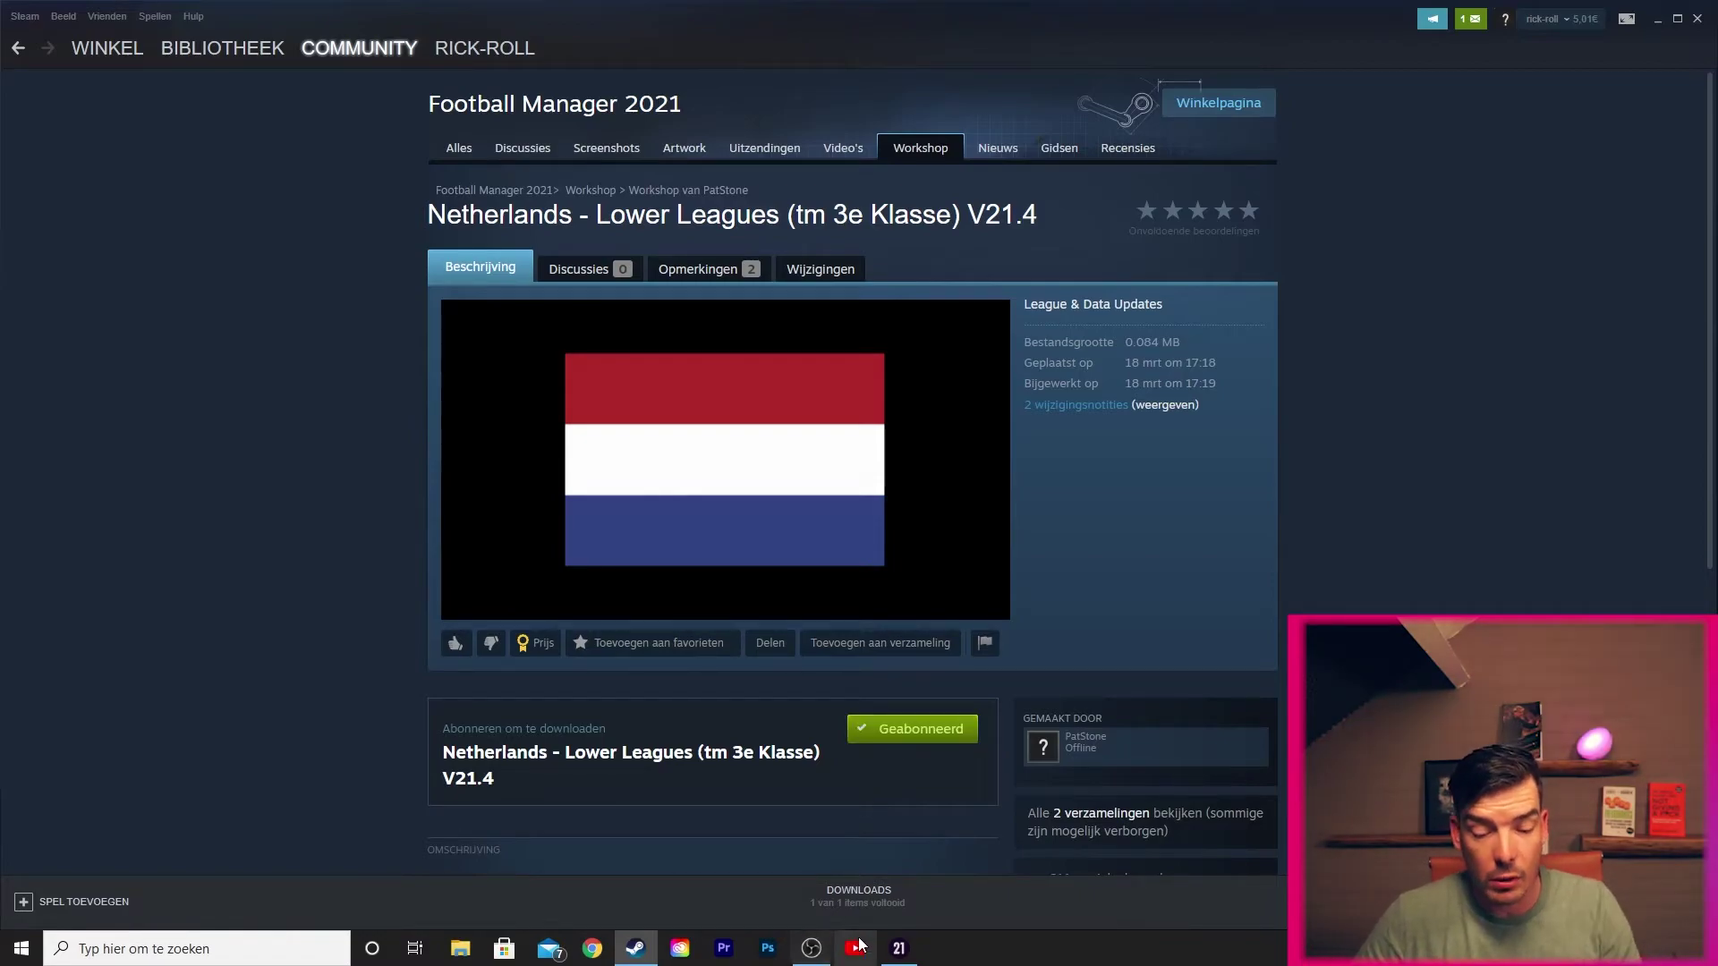
Step: Return to FM21, begin a new Career game, and list the database's editor data files
{"action": "left_click", "coordinate": [902, 961]}
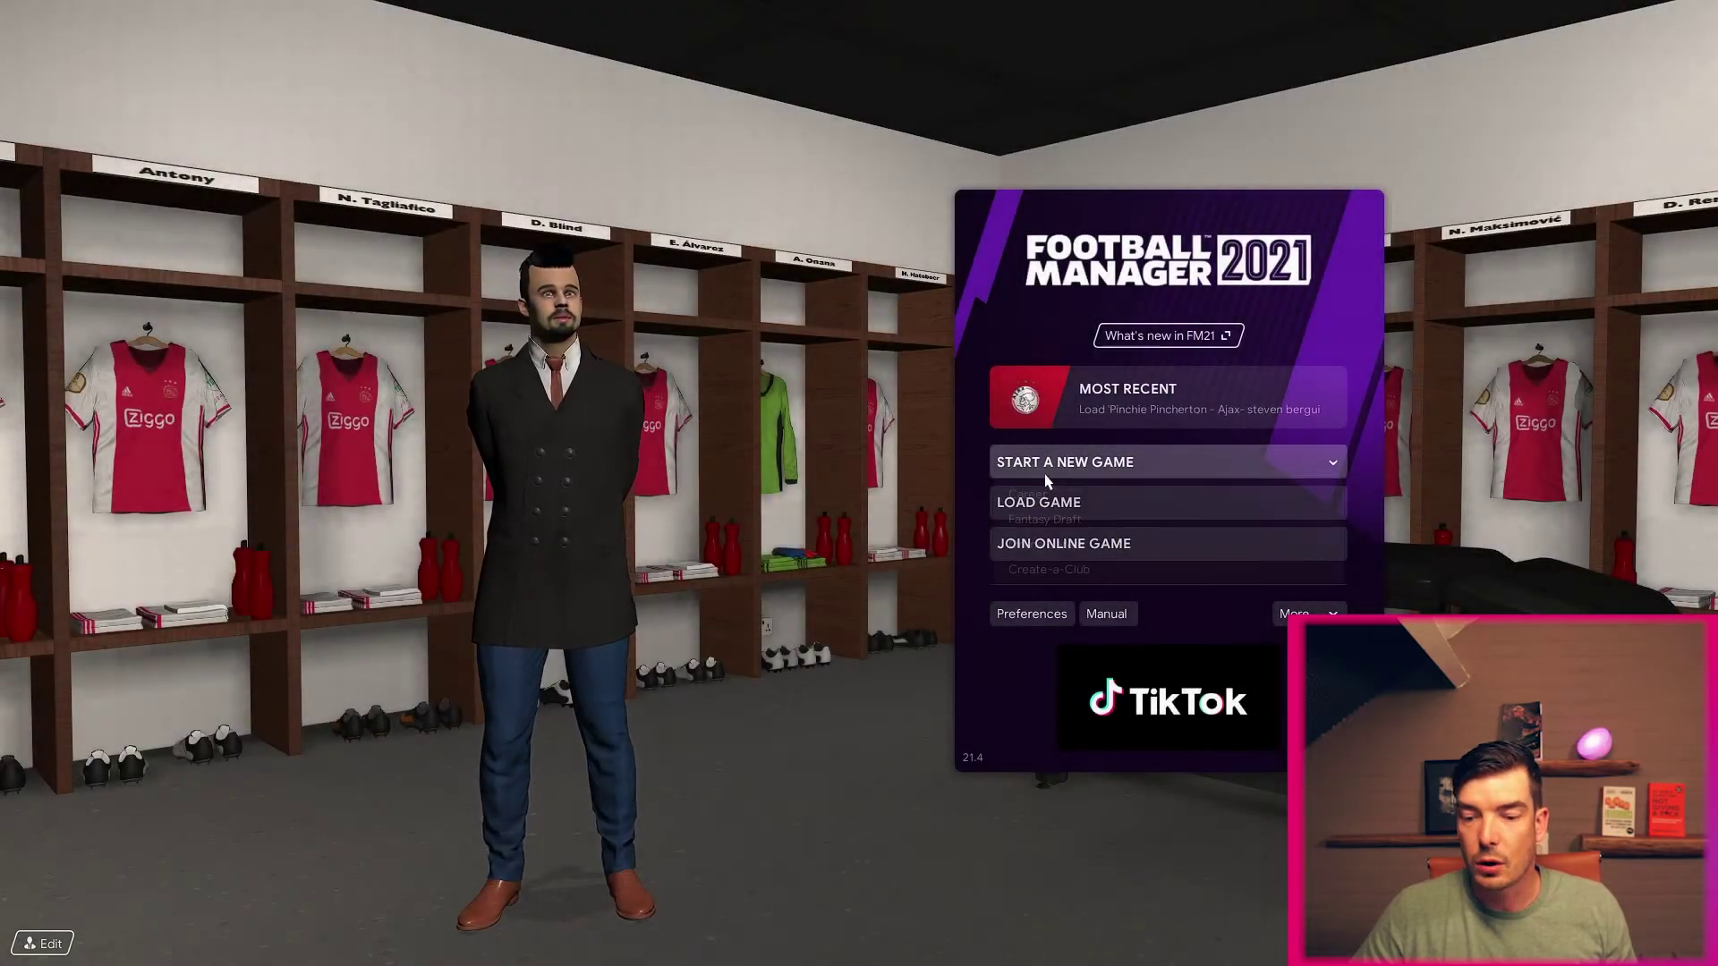
{"action": "left_click", "coordinate": [1043, 492]}
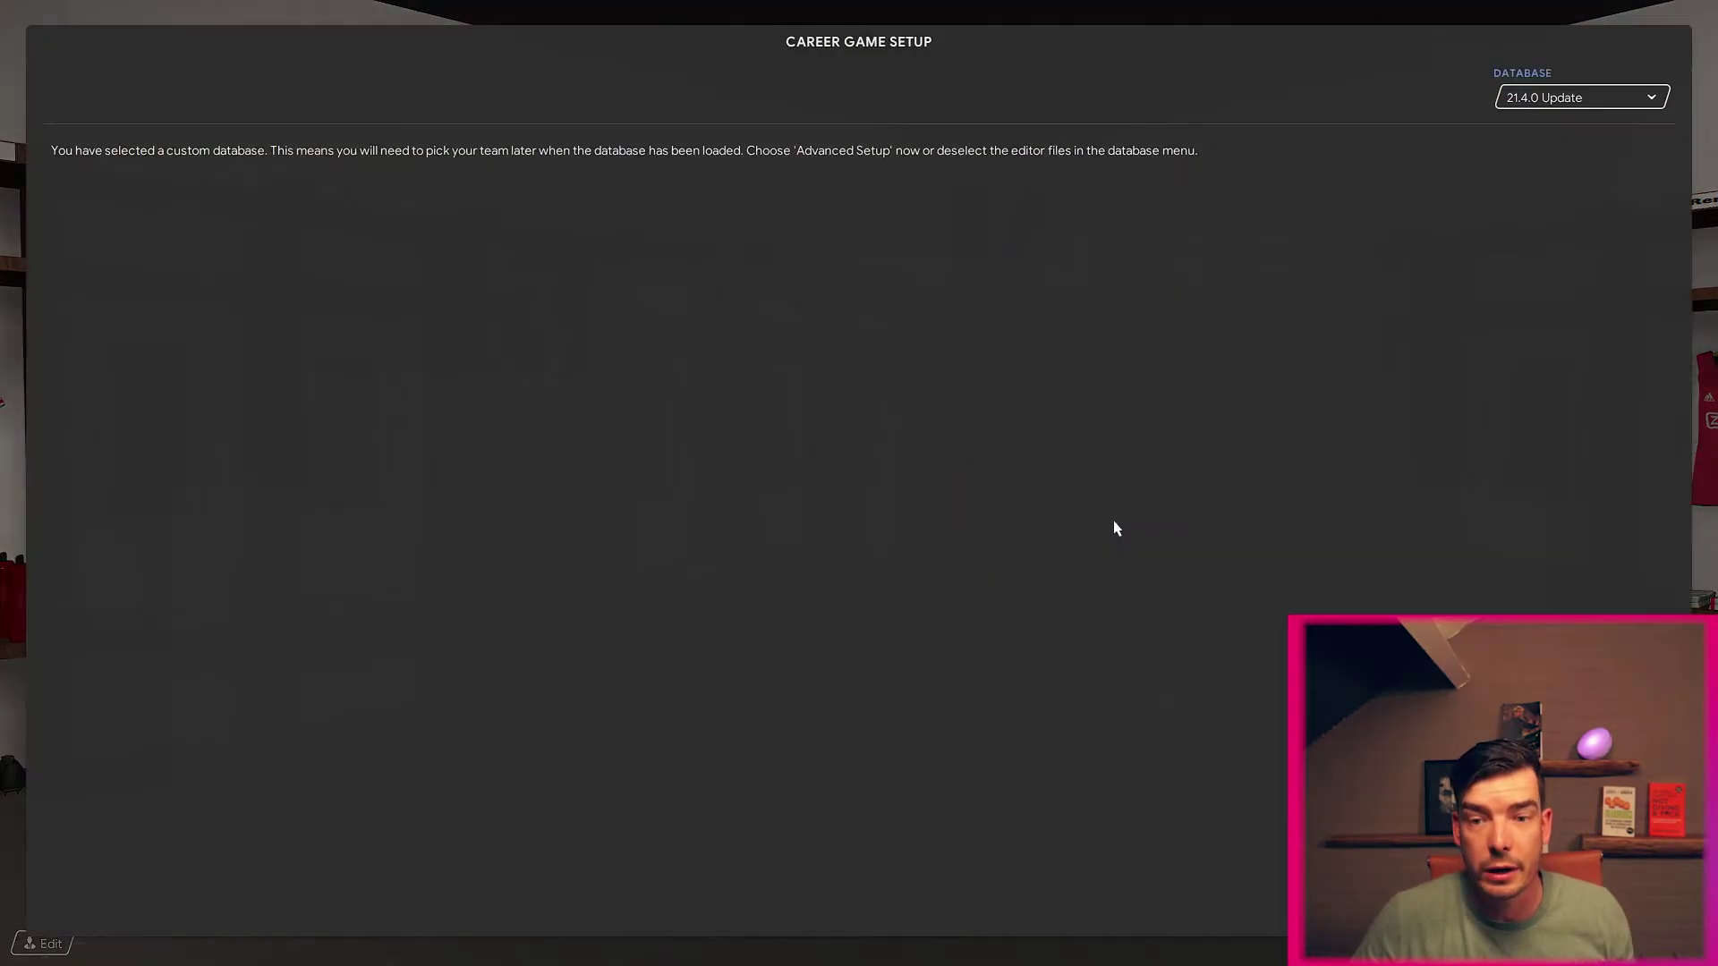
{"action": "left_click", "coordinate": [1538, 100]}
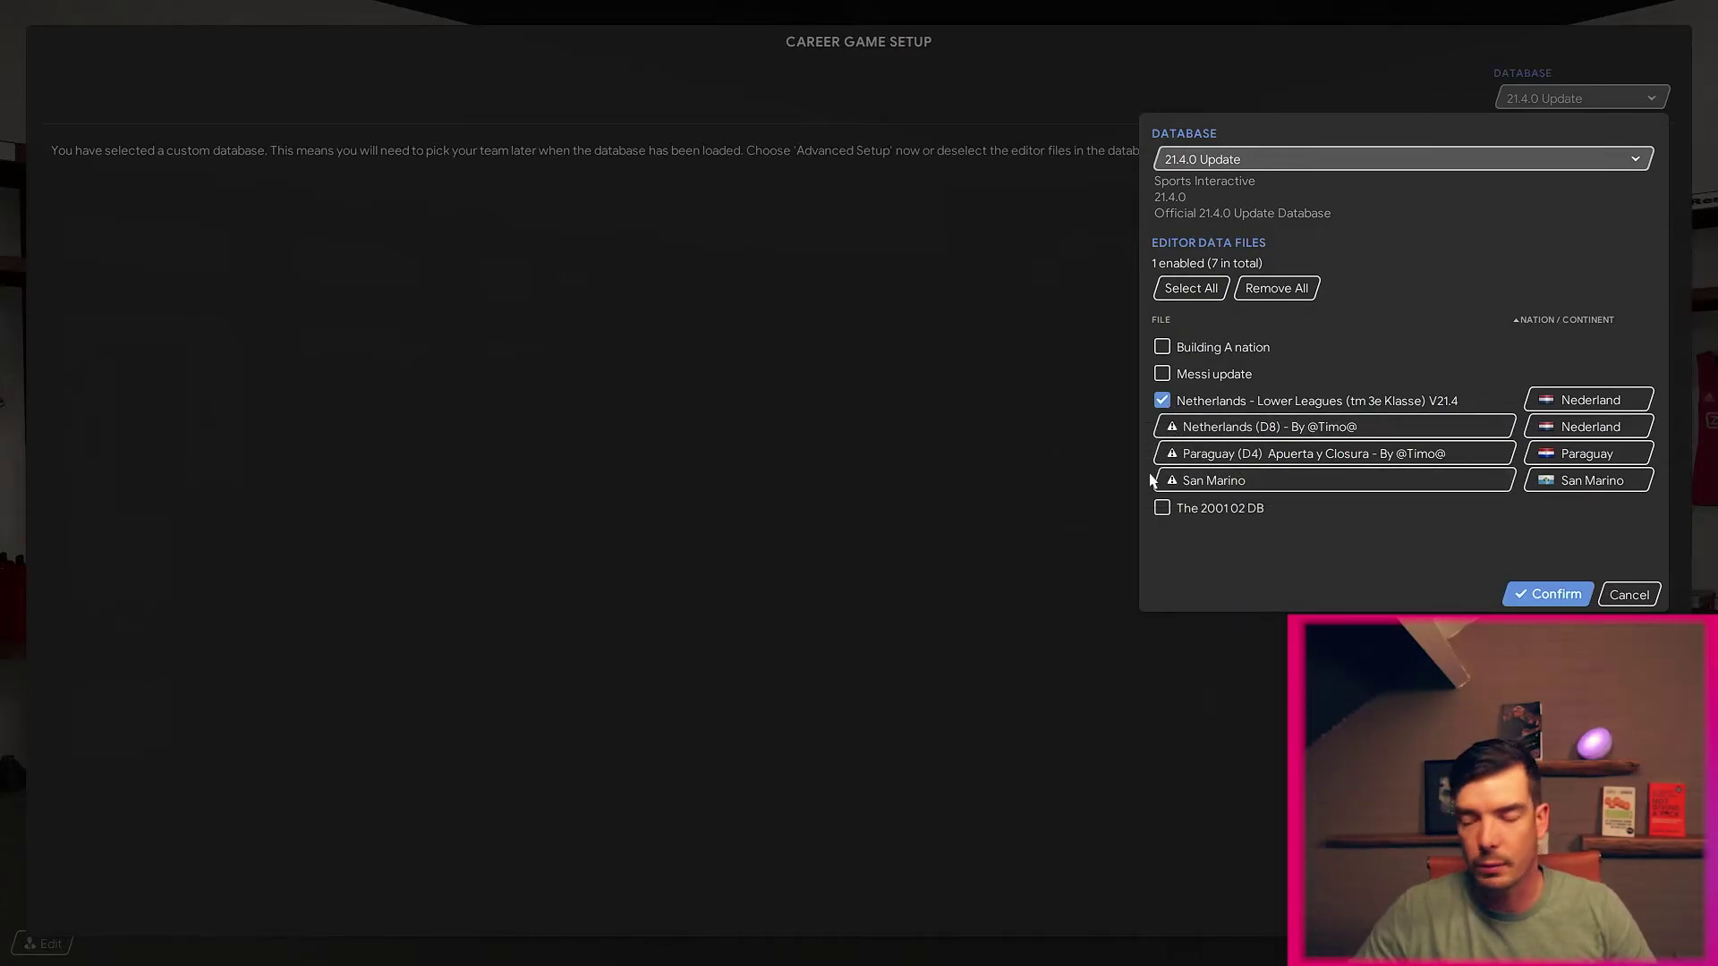
Step: Toggle the Netherlands - Lower Leagues data file off and on again, then confirm to load
{"action": "left_click", "coordinate": [1162, 401]}
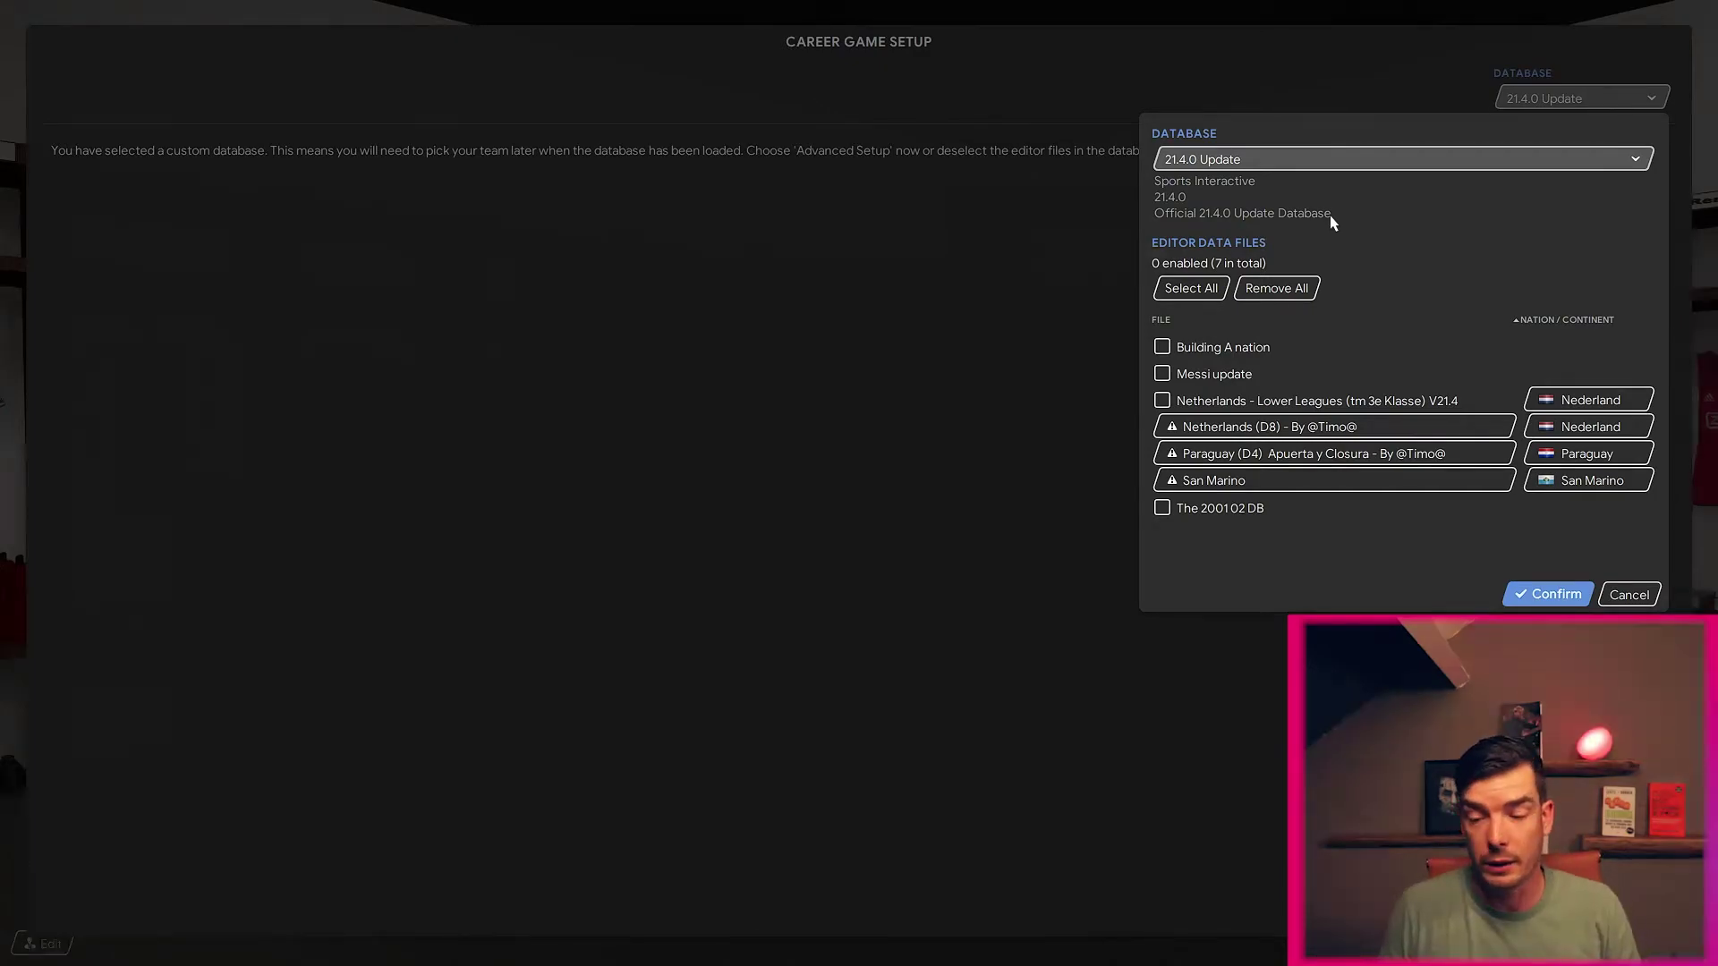
{"action": "mouse_move", "coordinate": [1278, 405]}
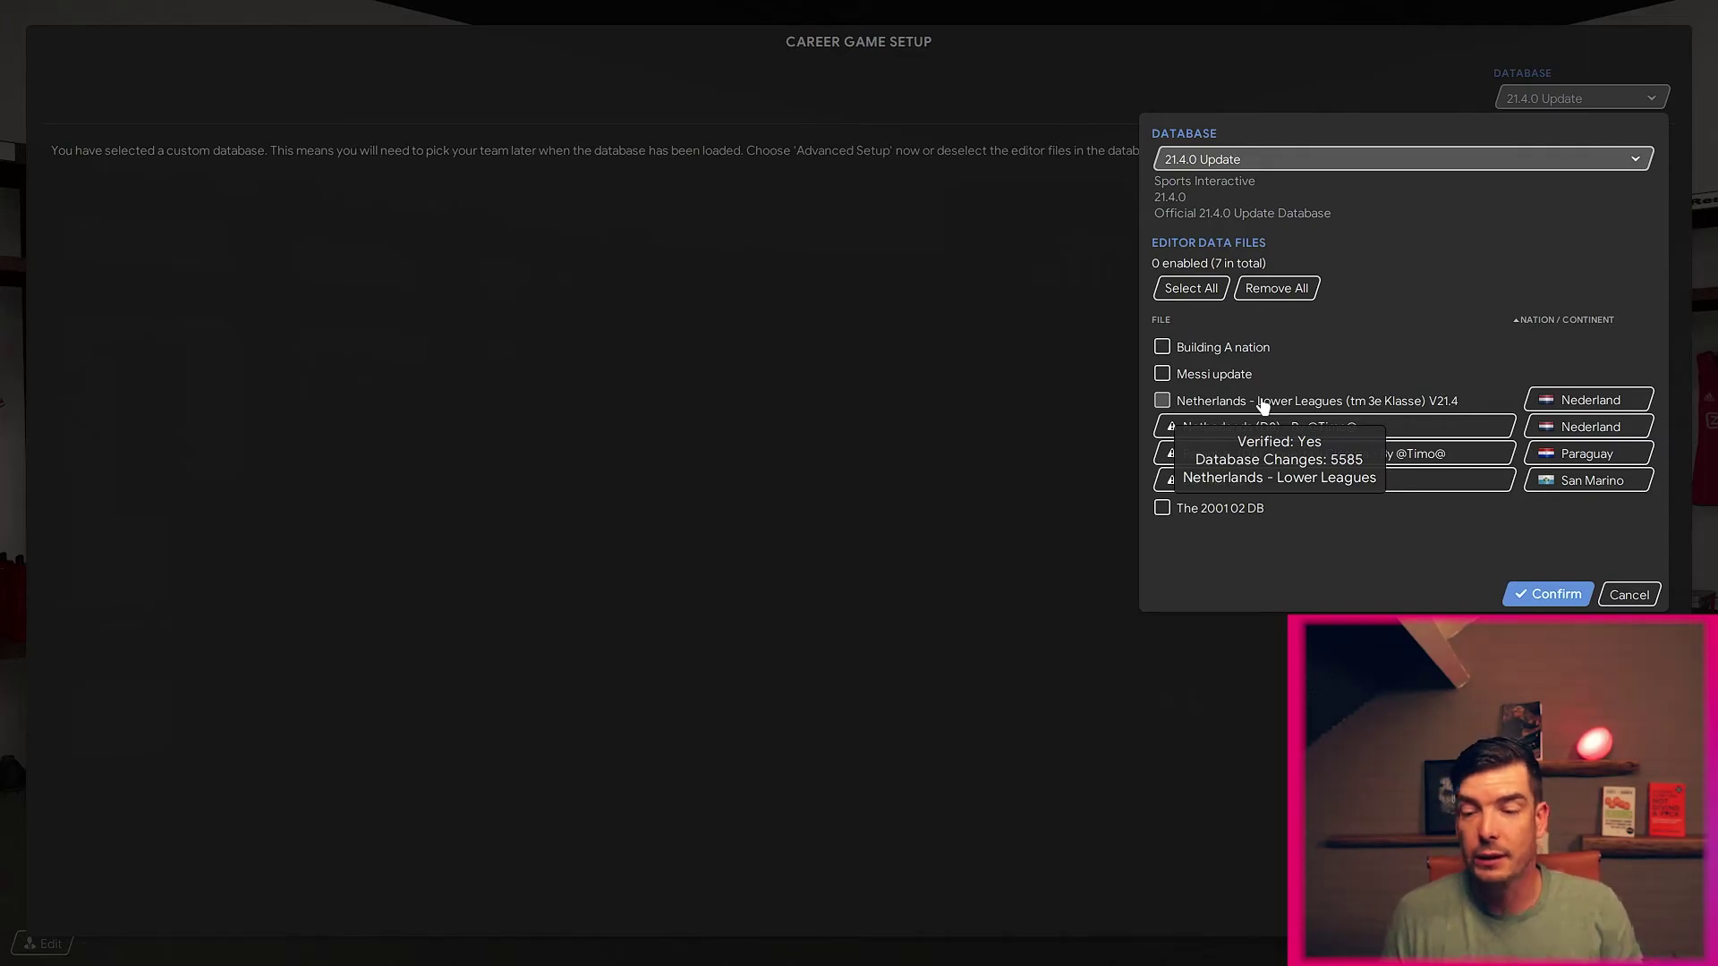
{"action": "left_click", "coordinate": [1261, 402]}
{"action": "left_click", "coordinate": [1544, 596]}
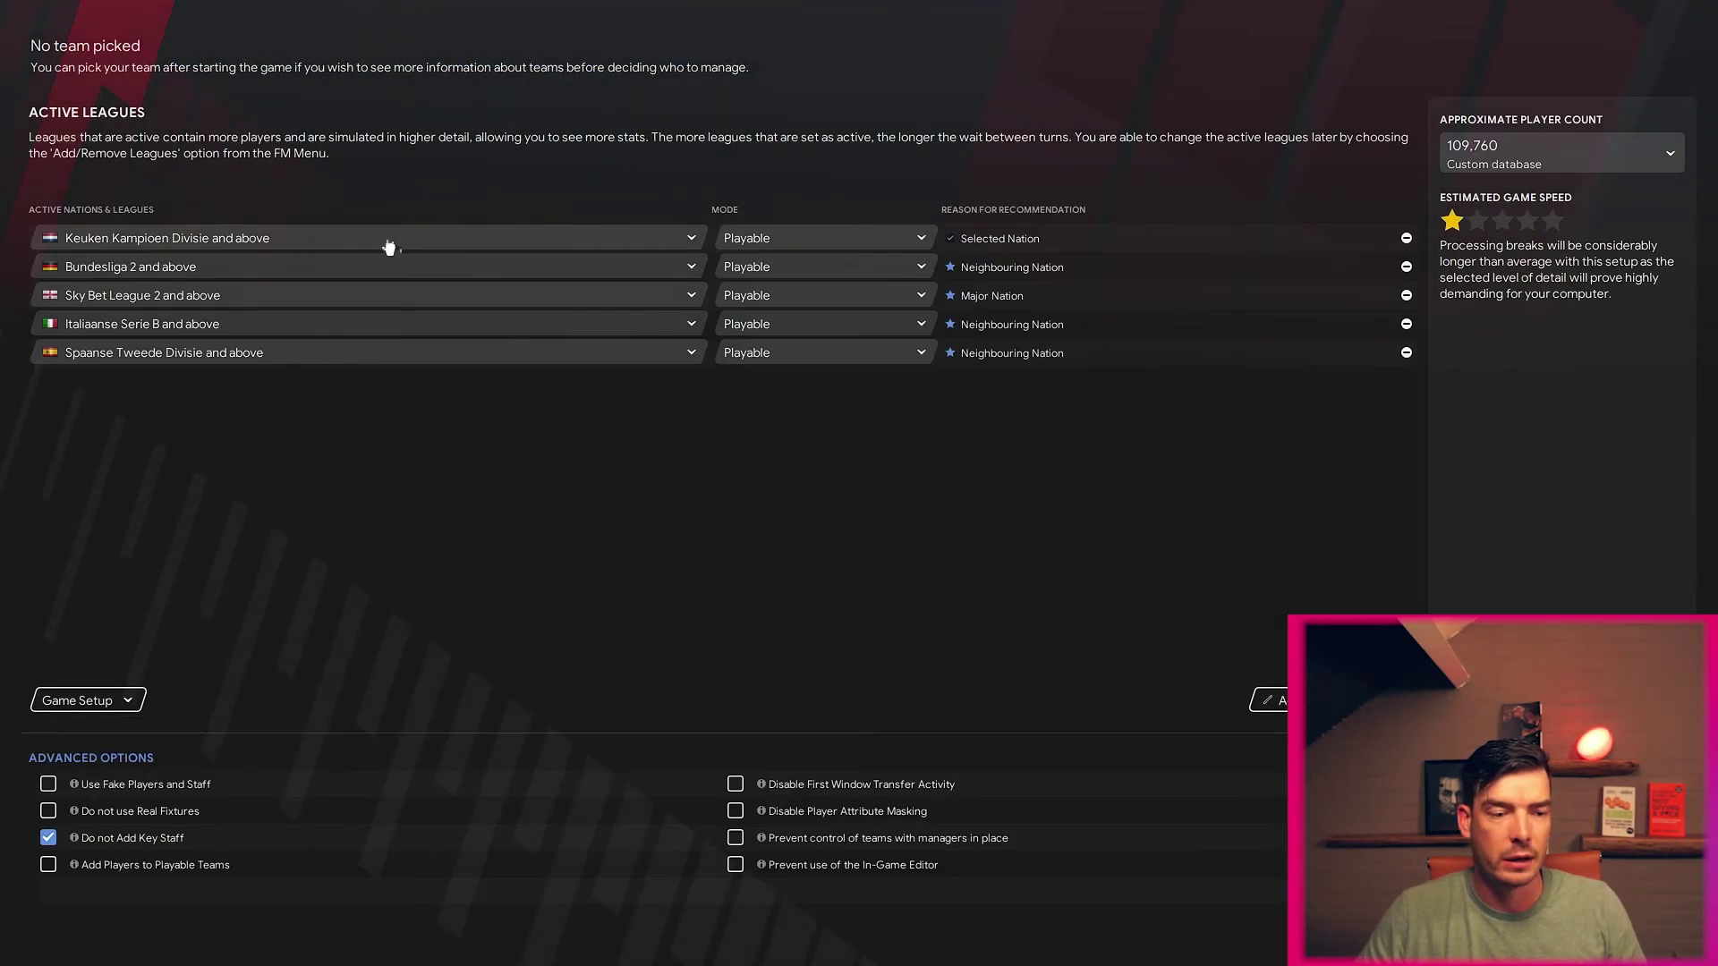
Step: Set the Netherlands league depth to Nederlandse Derde Klasse and above, about 114,290 players
{"action": "left_click", "coordinate": [389, 247]}
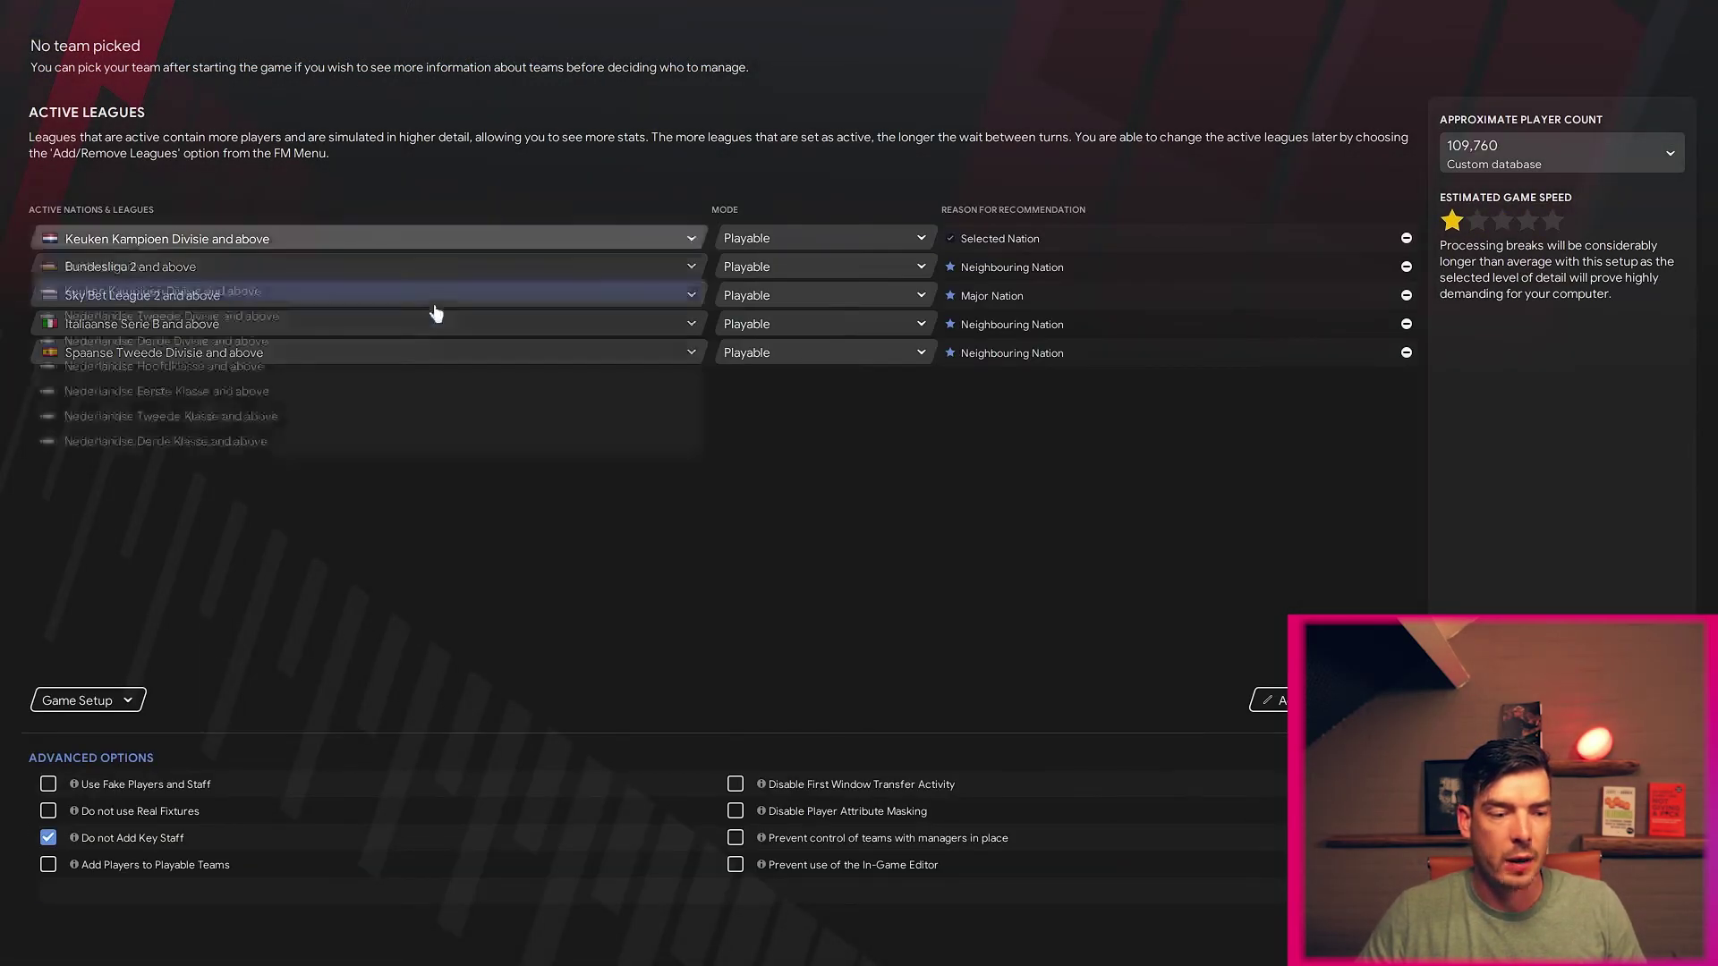
{"action": "left_click", "coordinate": [353, 448]}
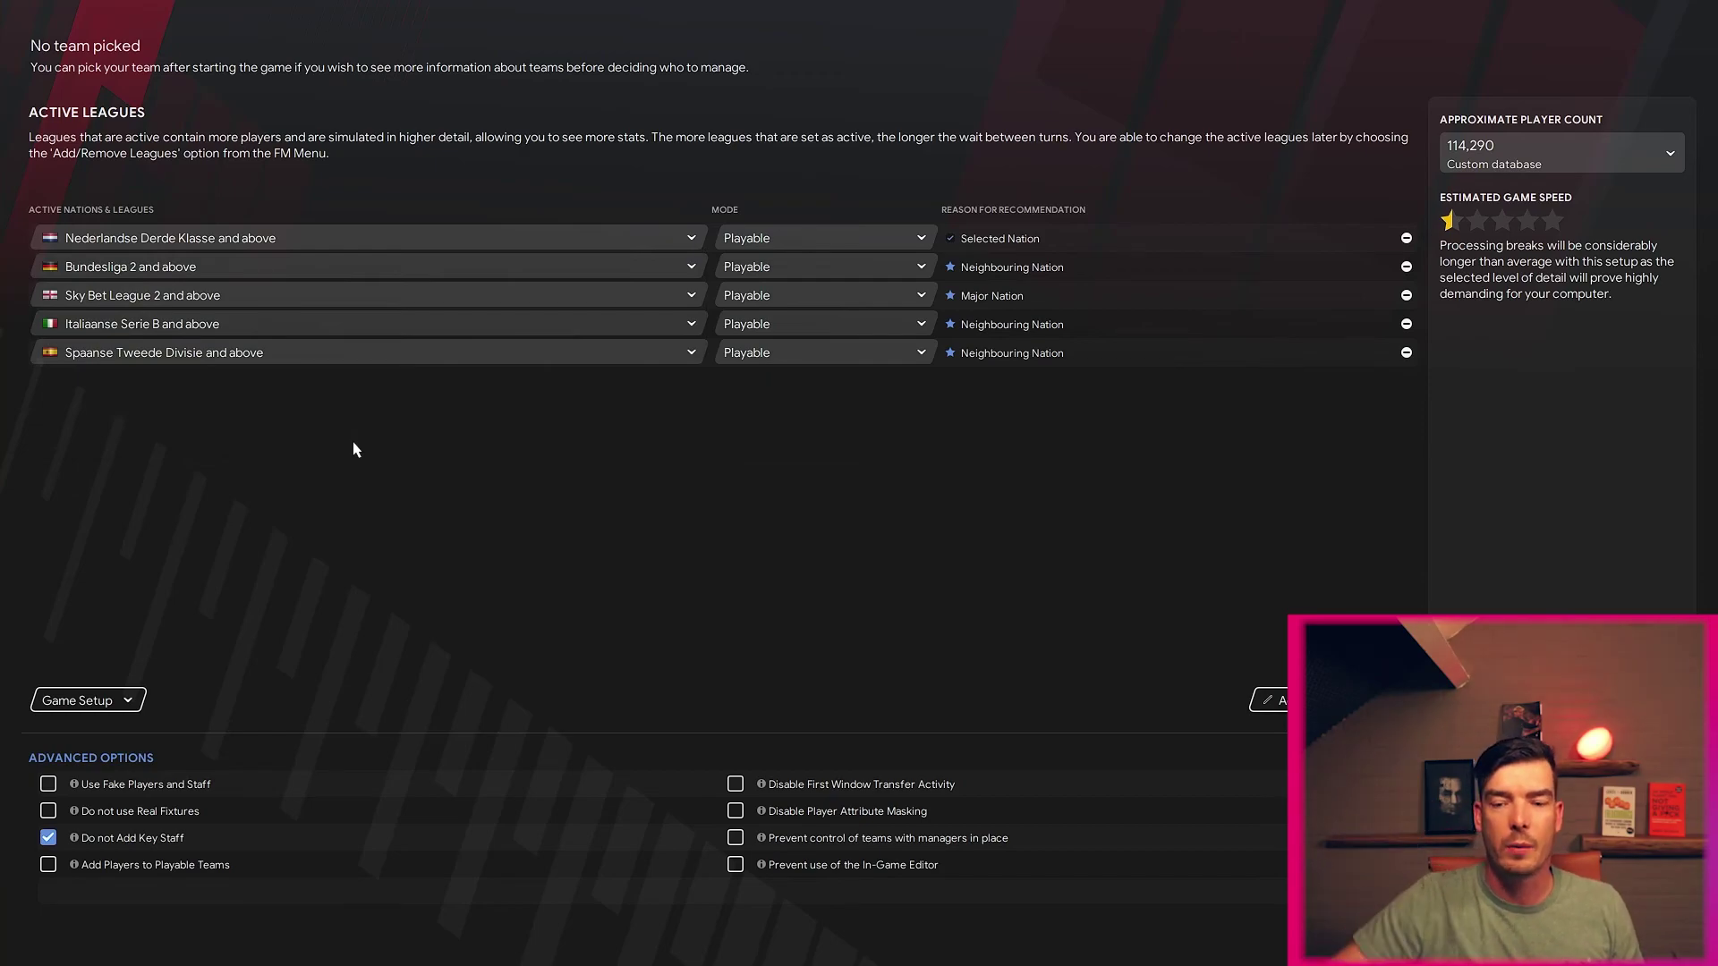
{"action": "left_click", "coordinate": [288, 238]}
{"action": "left_click", "coordinate": [266, 438]}
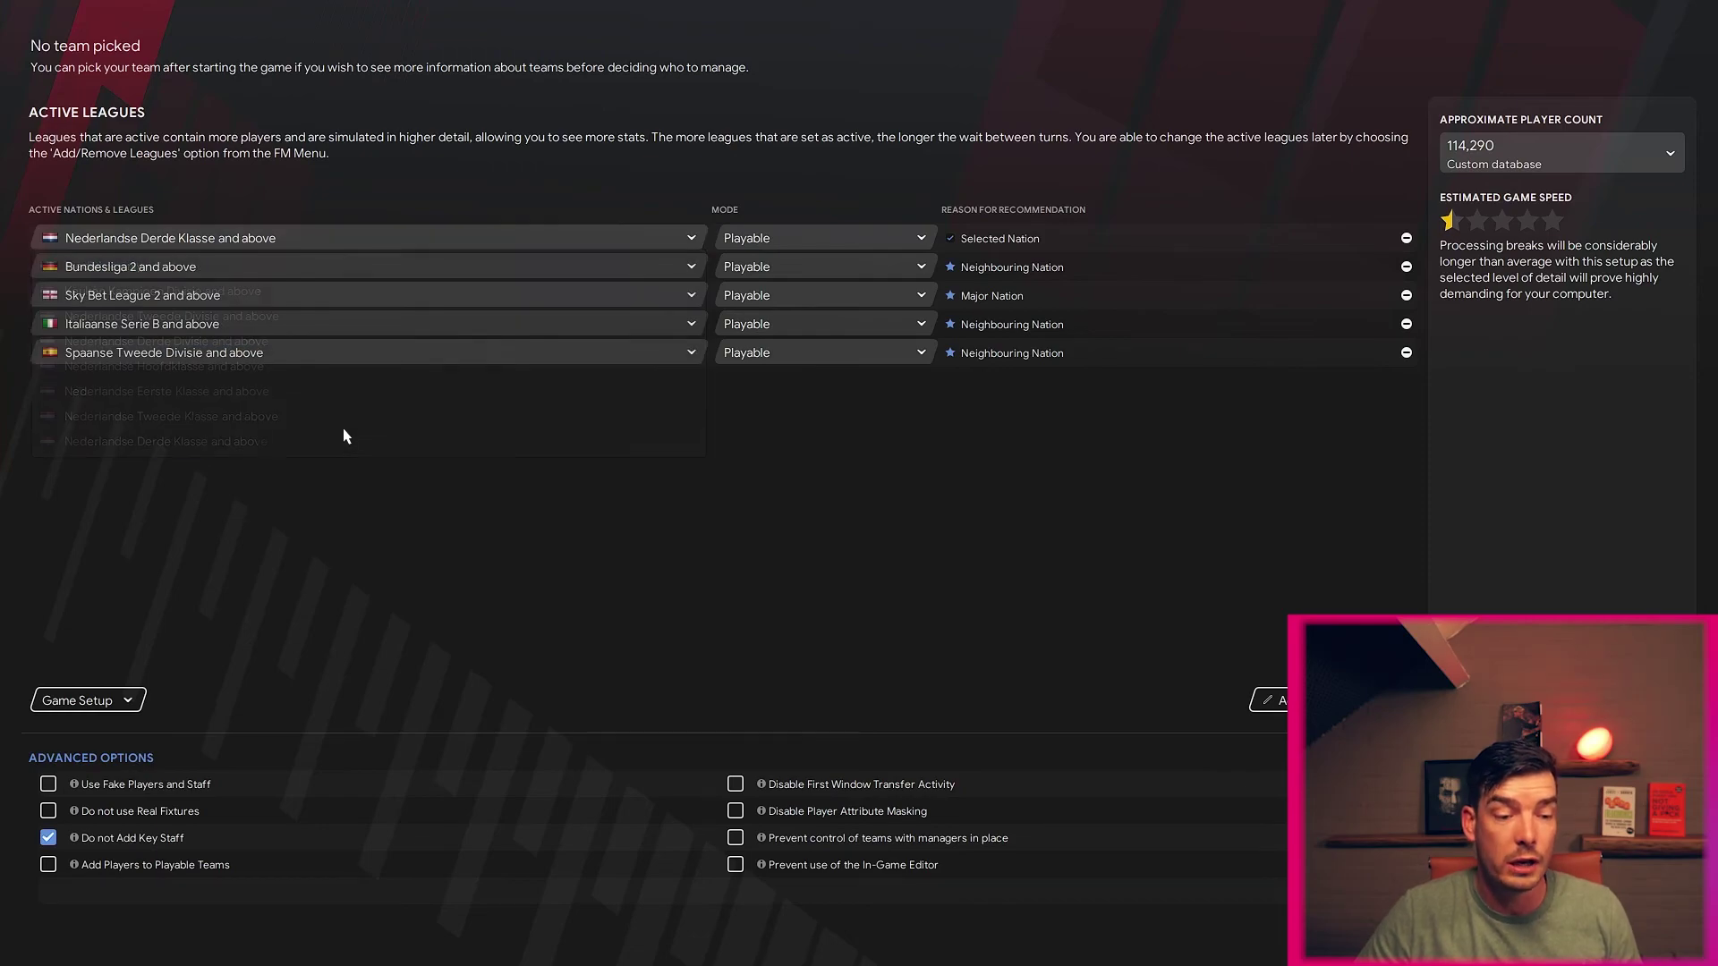